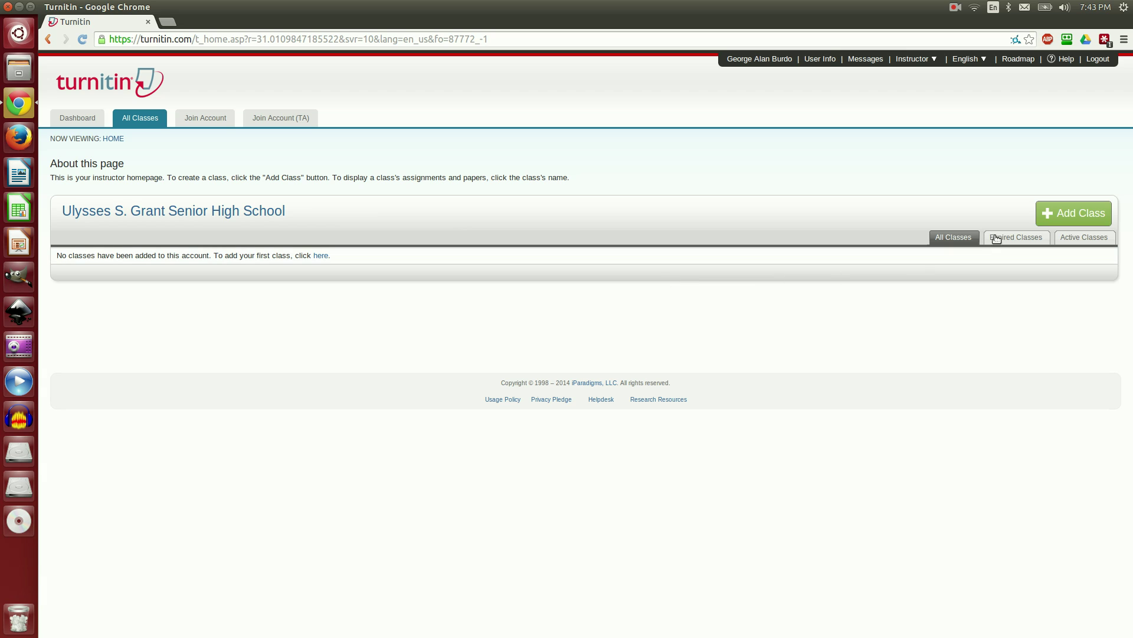
Step: Begin adding a new class from the empty instructor home page
left_click(1059, 217)
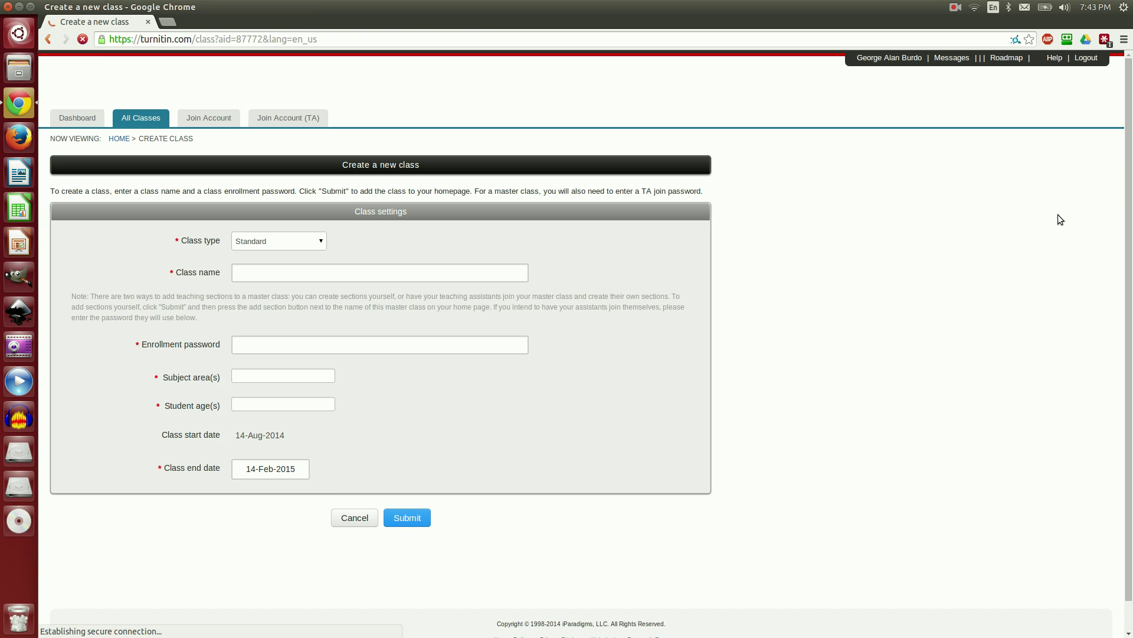
Step: Keep the class type Standard, name the class 'AP Computer Science' and enter an enrollment password
left_click(322, 242)
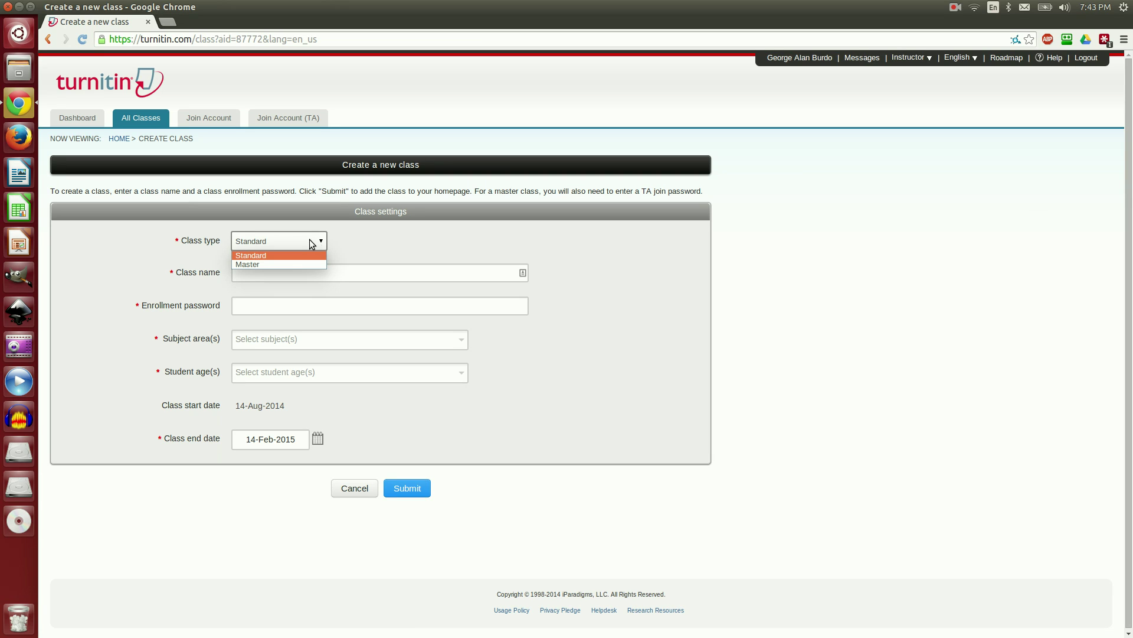
left_click(295, 241)
left_click(302, 271)
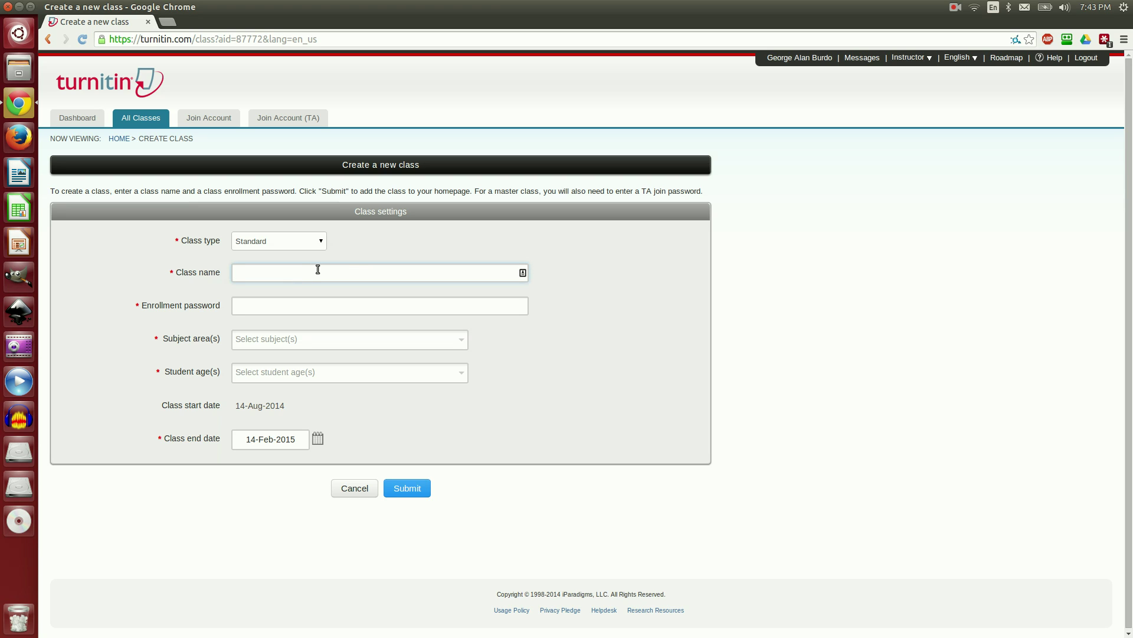
type("AP Computer Science")
left_click(289, 305)
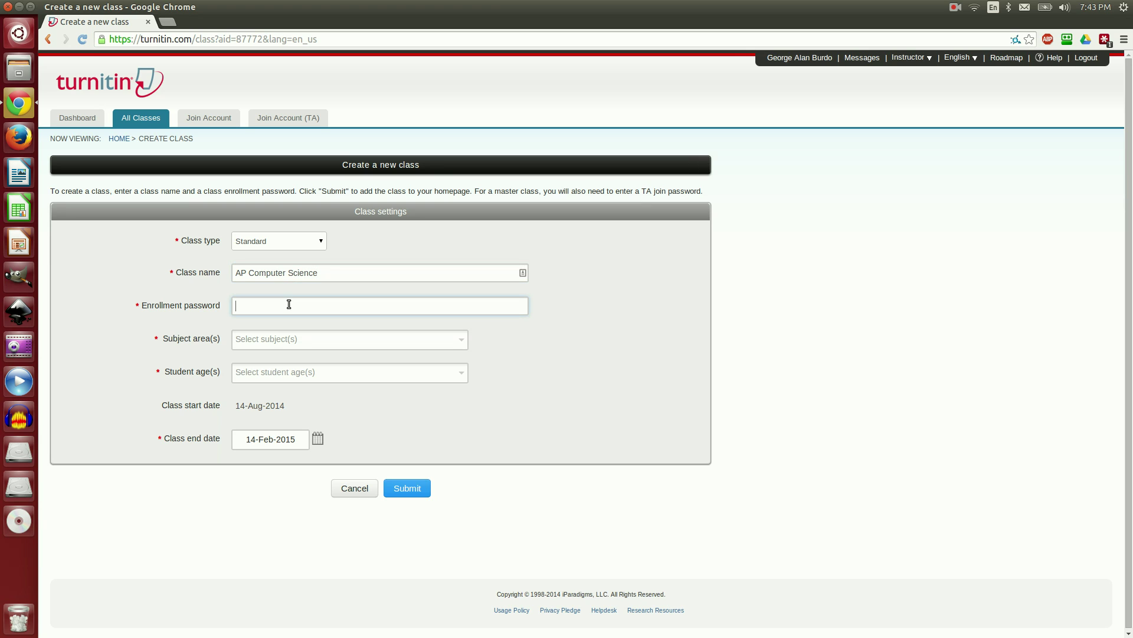
Step: Set the subject area to Computer Science/Programming and student ages to 16-17
left_click(416, 343)
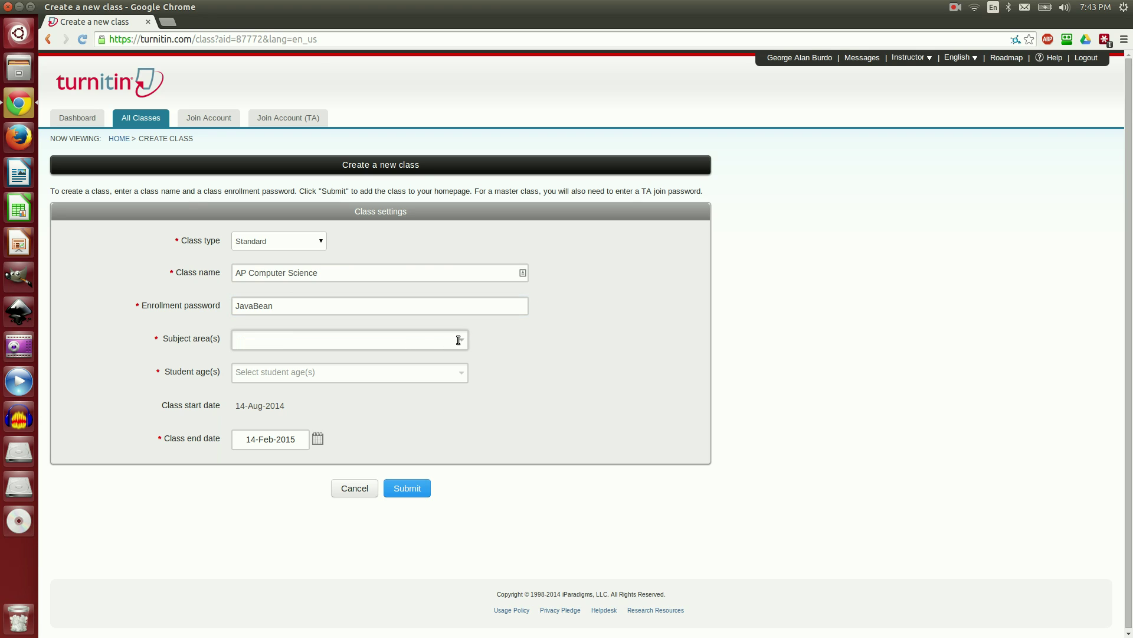
left_click(461, 341)
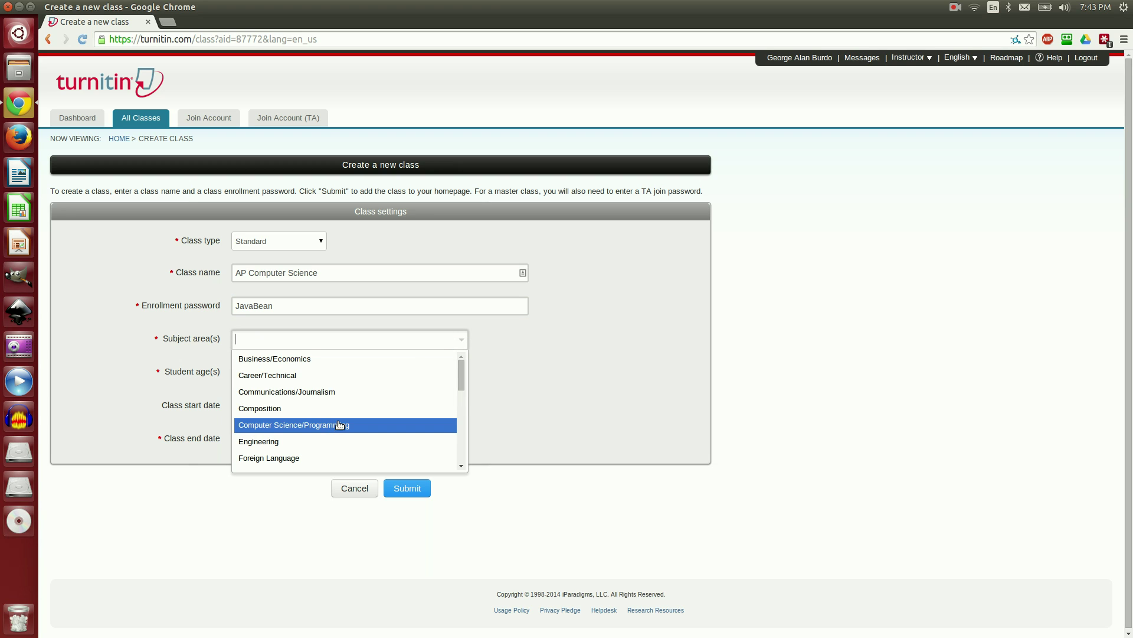
scroll(336, 426, "down", 2)
scroll(337, 425, "up", 2)
left_click(339, 425)
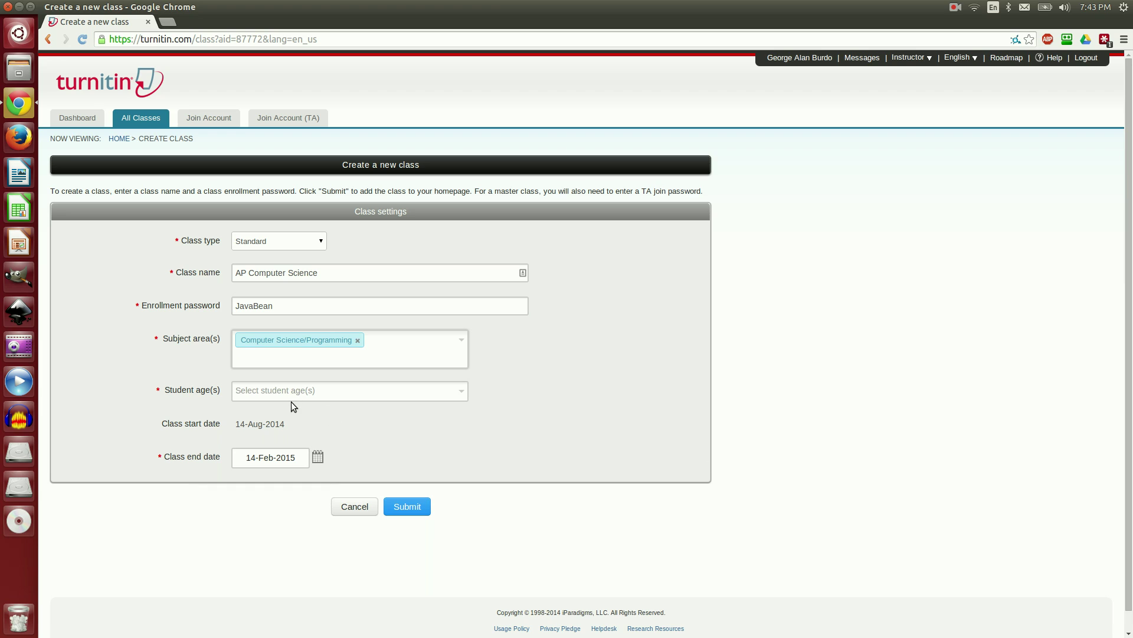
left_click(461, 391)
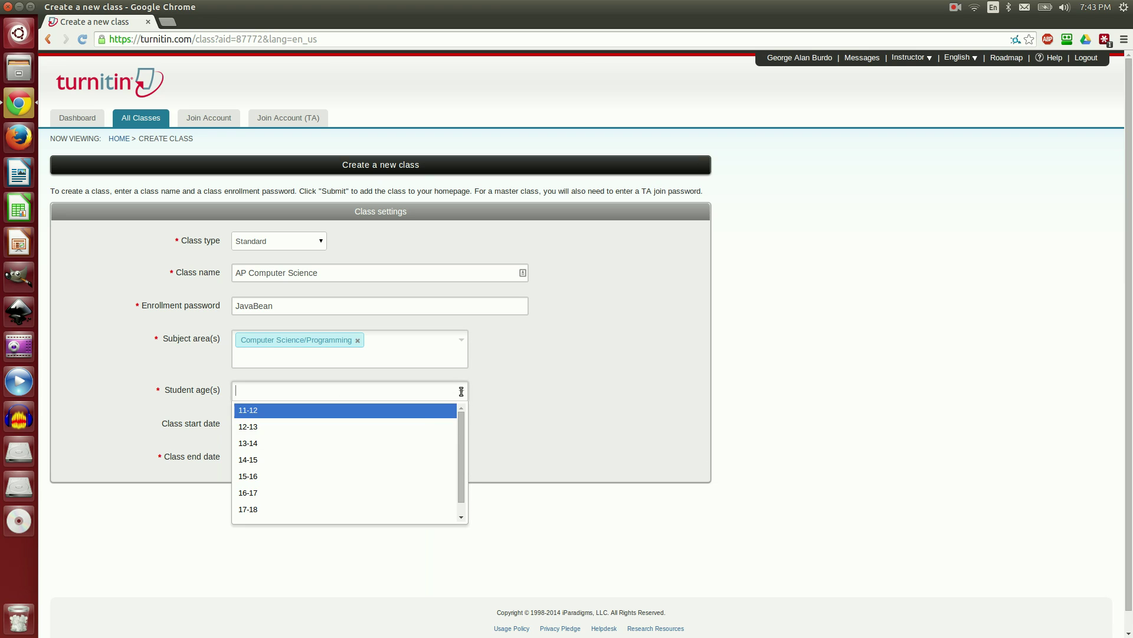
left_click(371, 493)
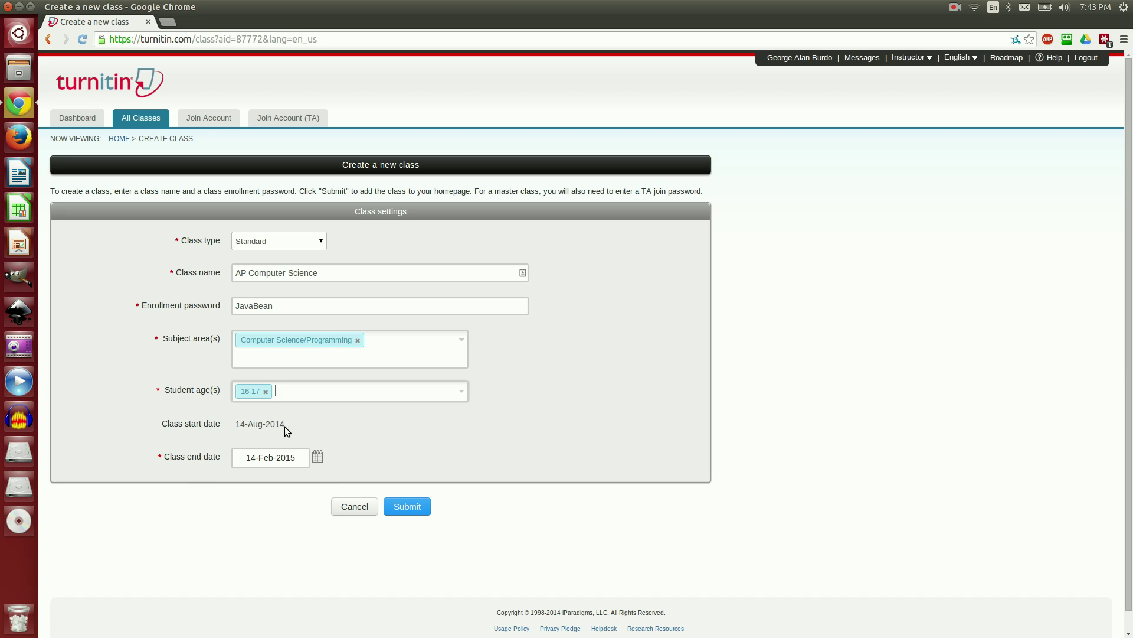
Step: Set the class end date to 19-Dec-2014 and submit the class
left_click(317, 458)
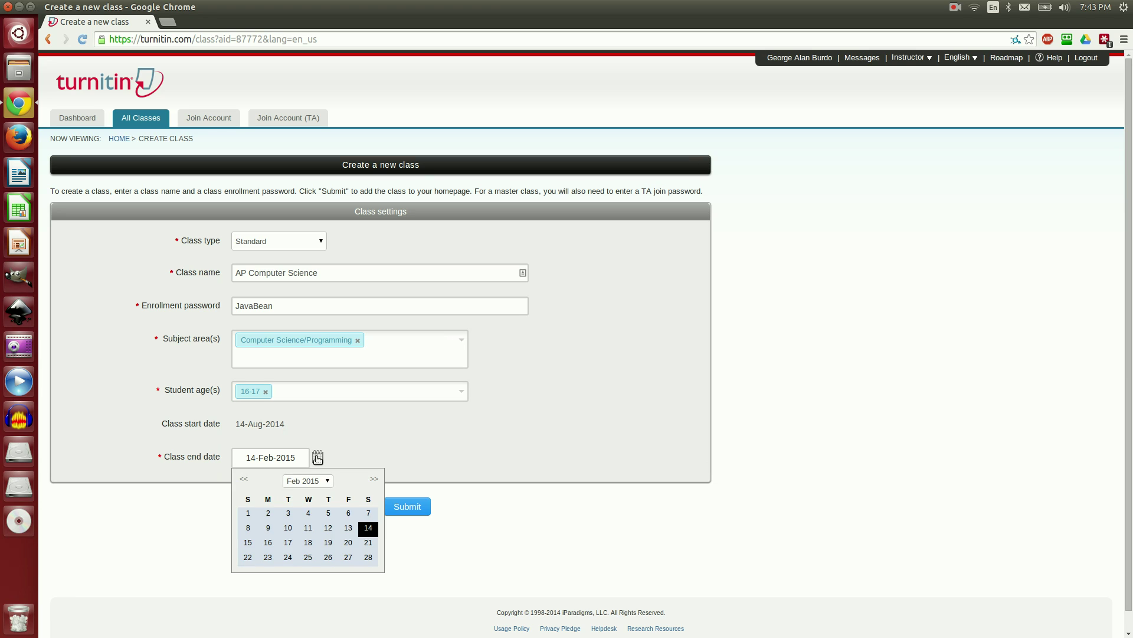
left_click(246, 480)
left_click(245, 479)
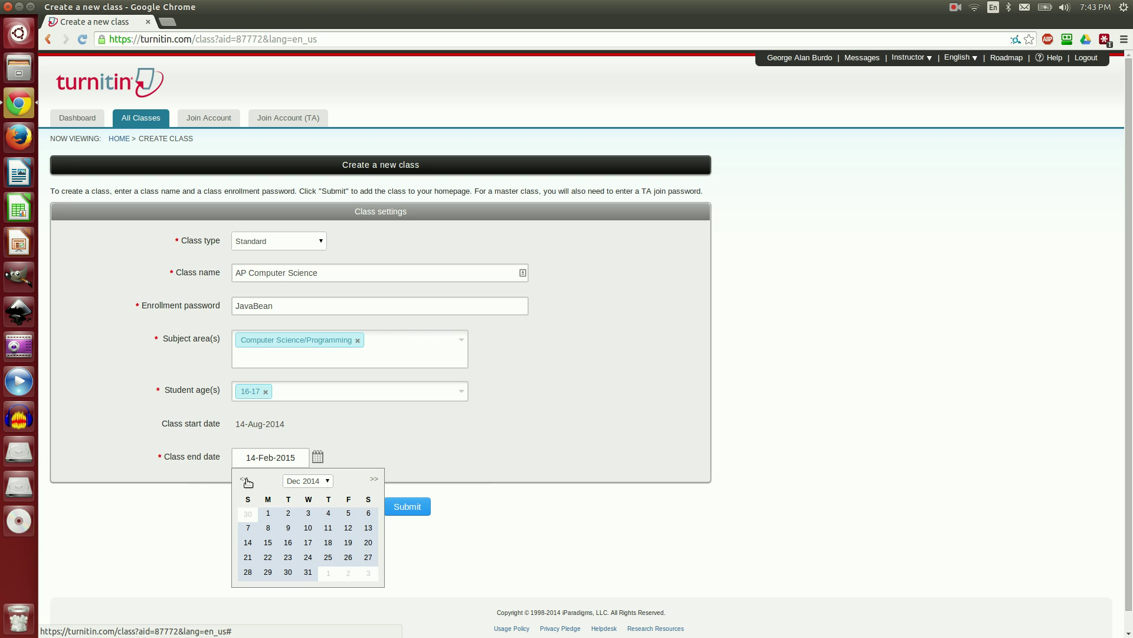
left_click(348, 542)
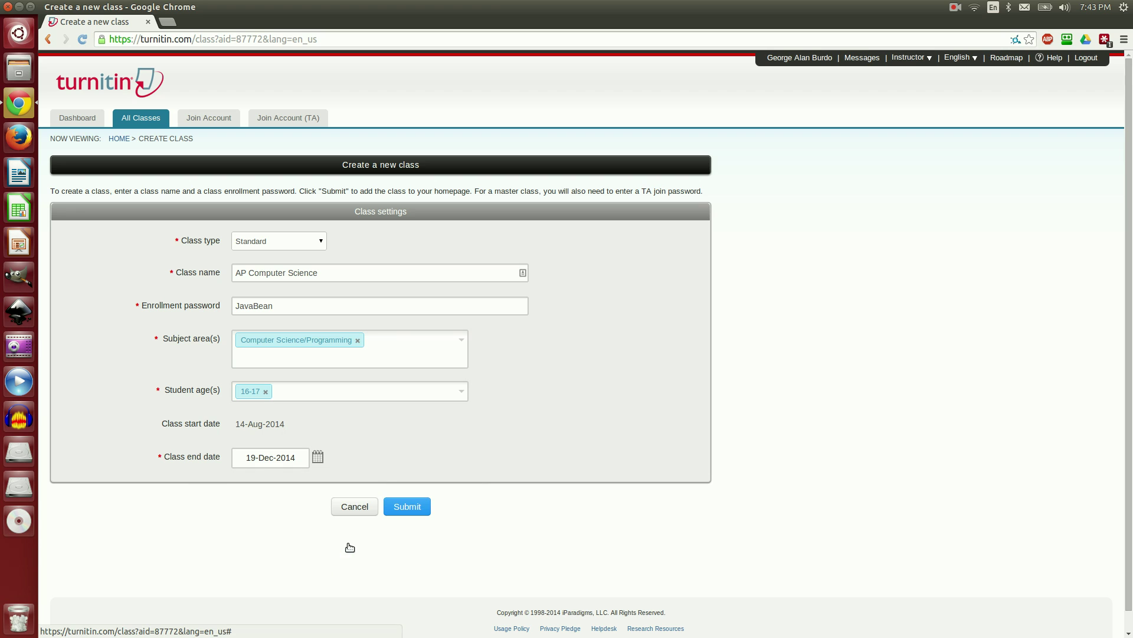
left_click(409, 506)
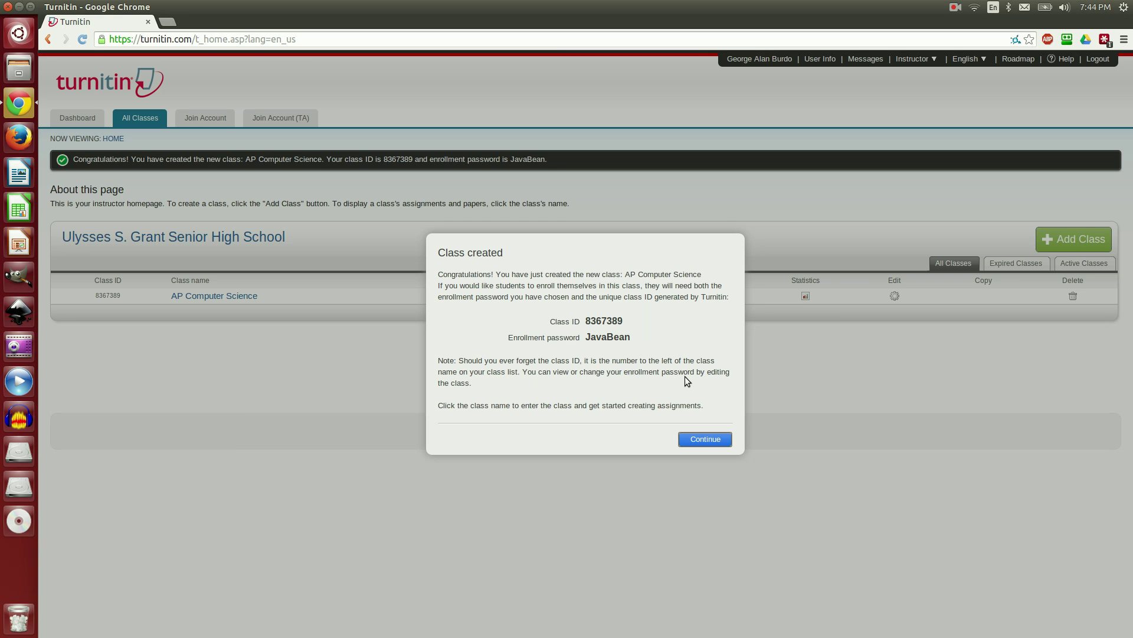
Step: Dismiss the confirmation, cancel out of AP Computer Science's settings, and start another new class
left_click(706, 440)
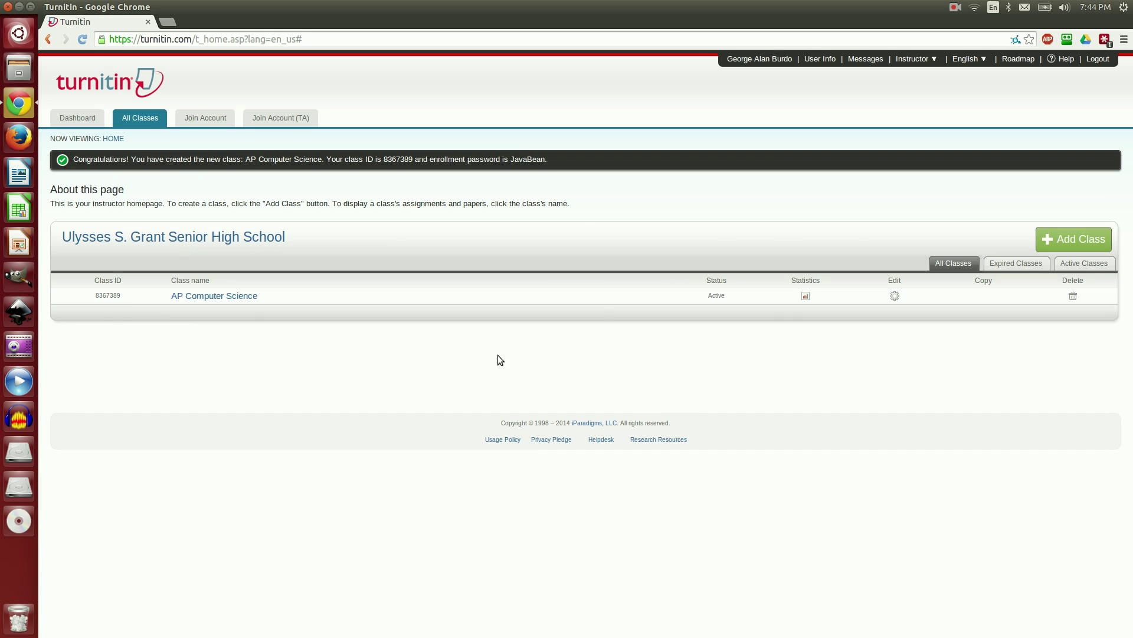
left_click(895, 296)
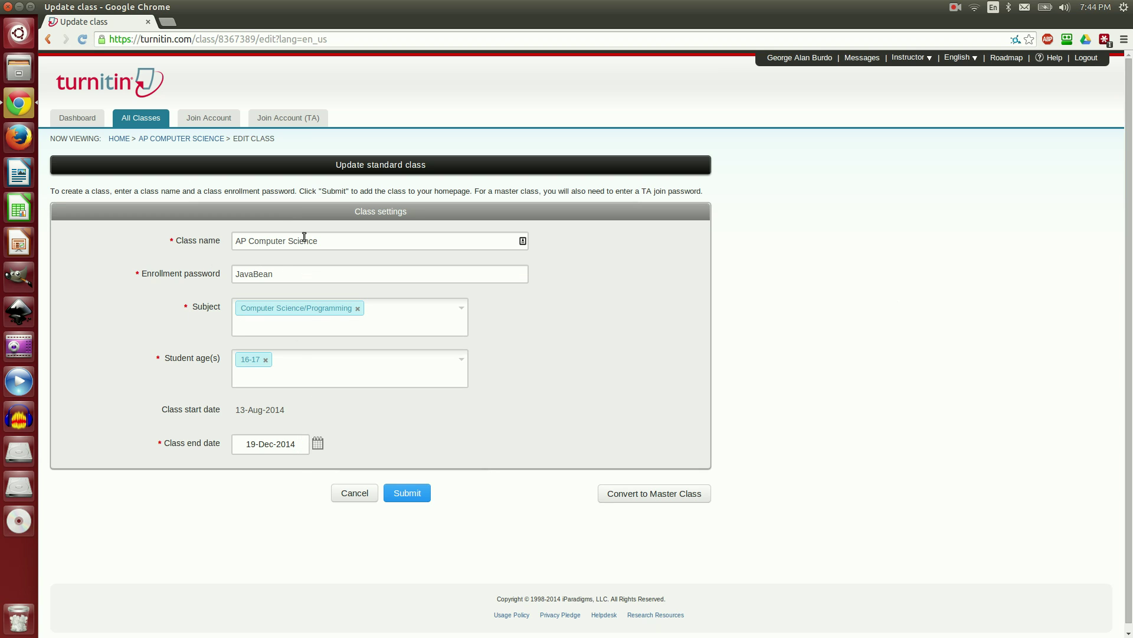
left_click(360, 493)
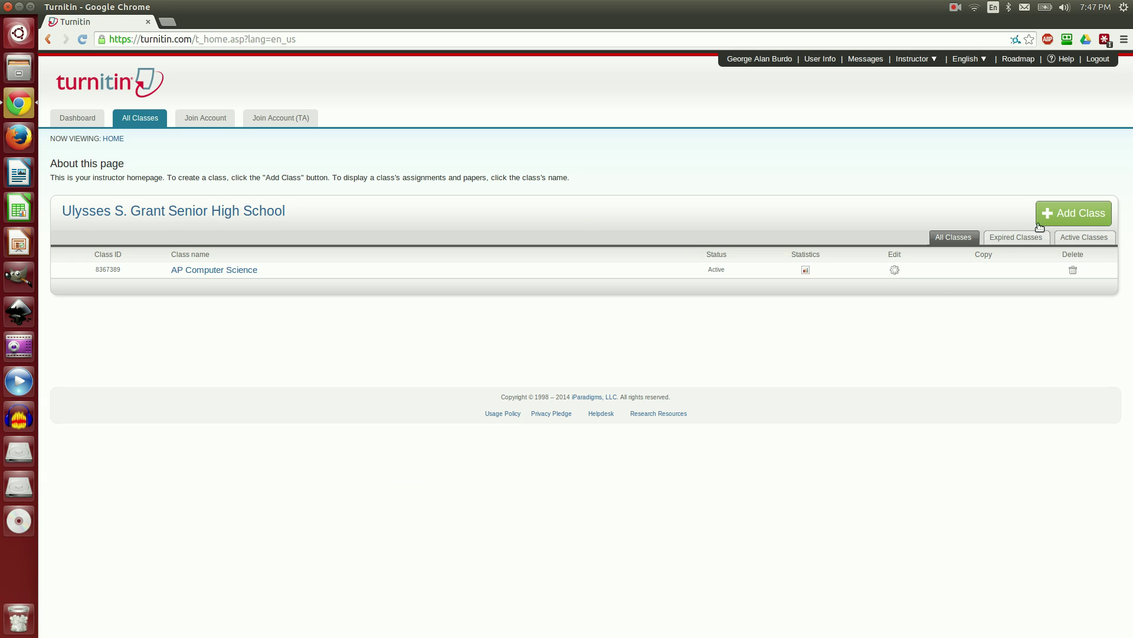
left_click(1047, 218)
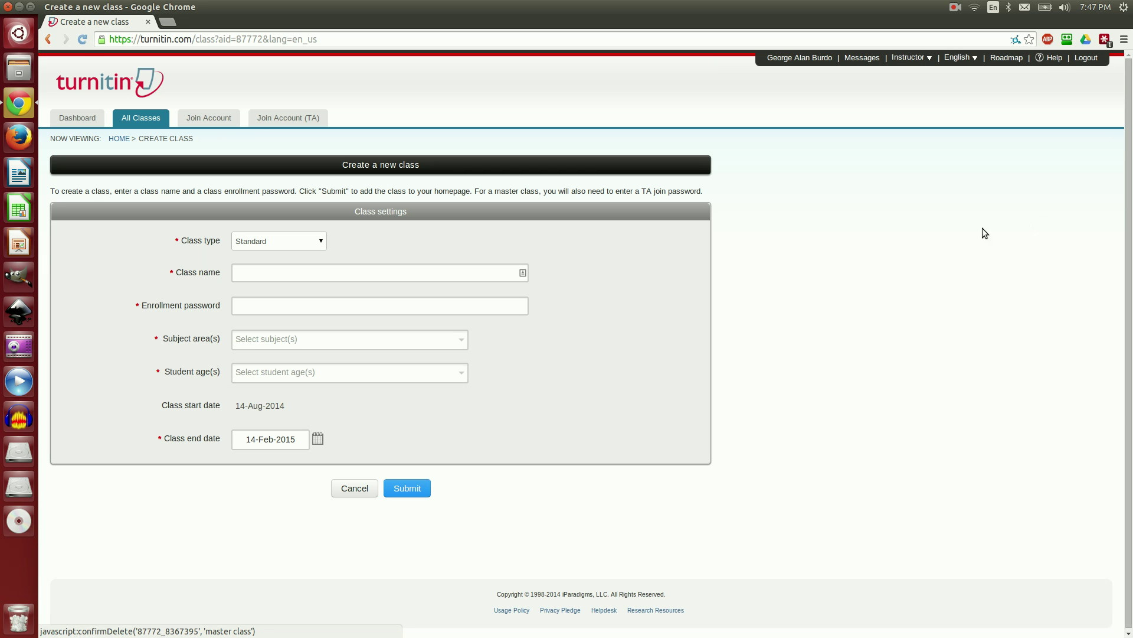
Step: Name the new class 'Digital Imaging 1' and enter its enrollment password
left_click(344, 271)
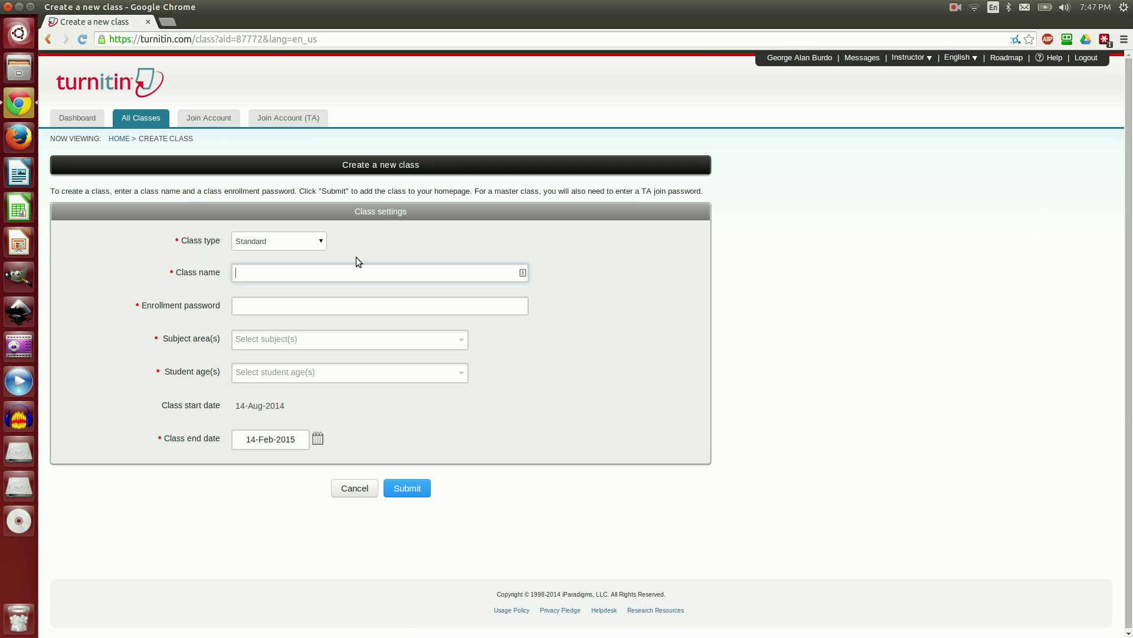
type("Digital Imaging 1")
left_click(320, 305)
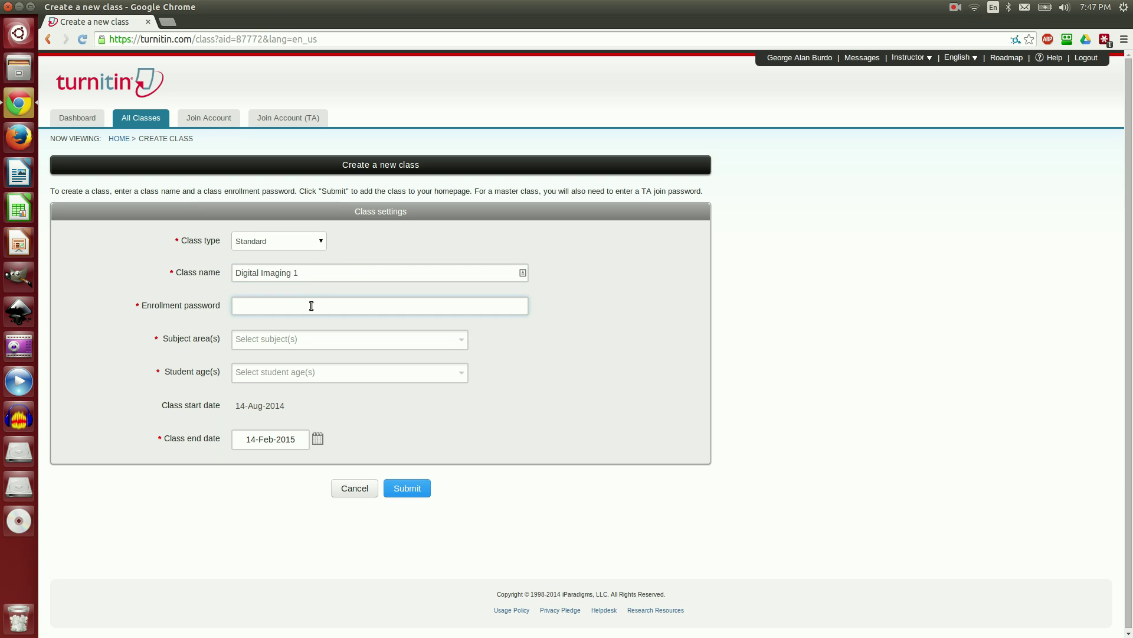
Step: Set the subject area to Visual Arts and student ages to 15-16
left_click(463, 344)
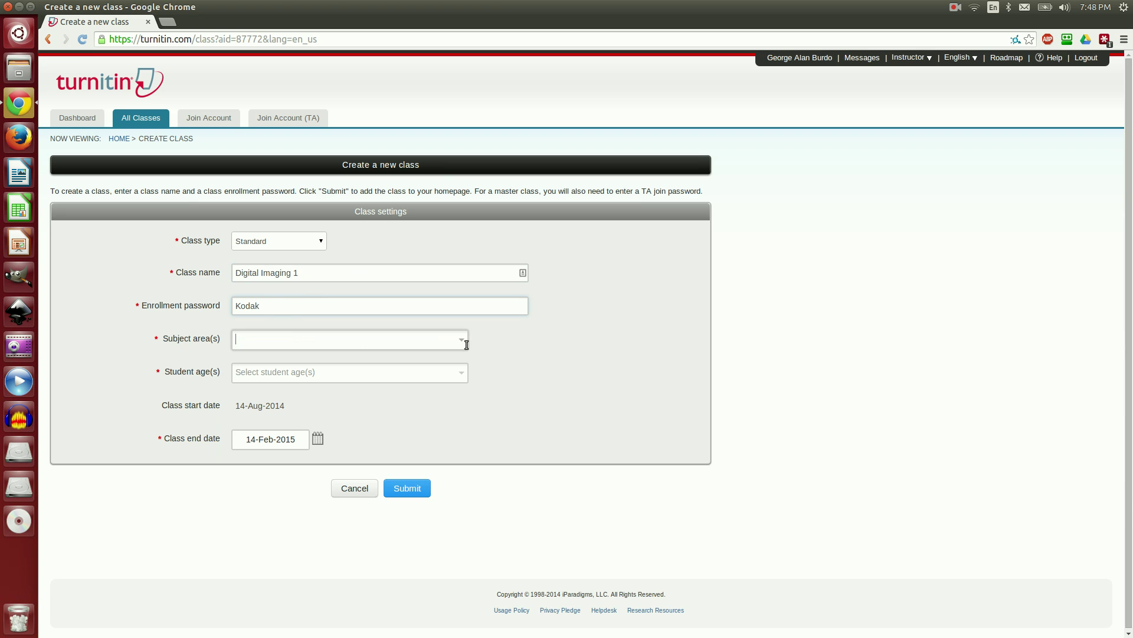
left_click(462, 341)
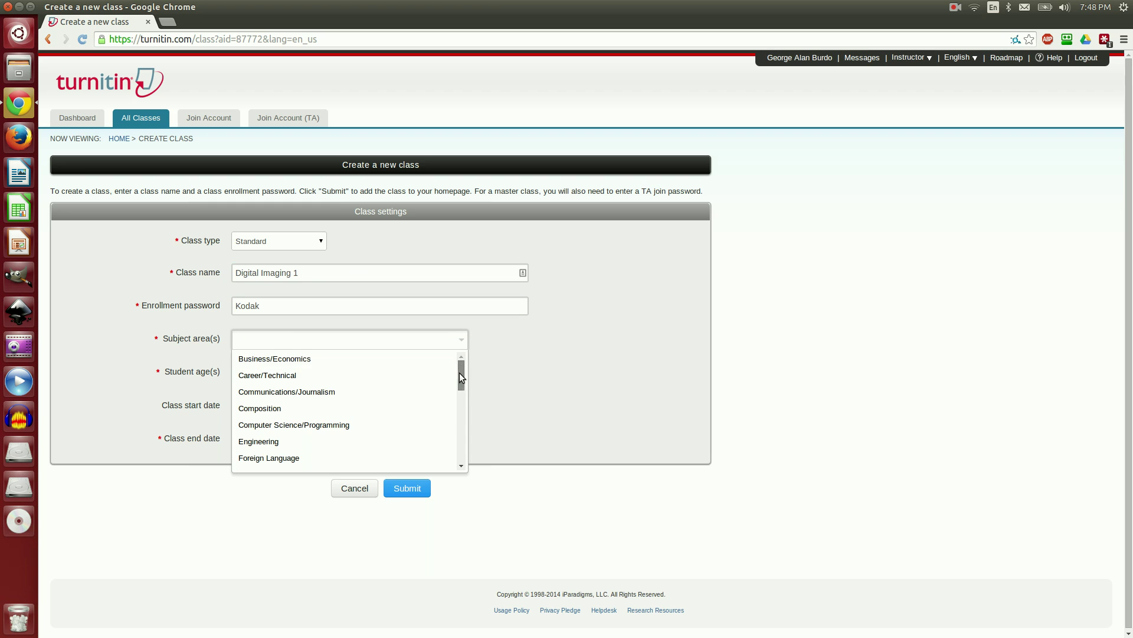
left_click_drag(459, 373, 462, 462)
left_click(392, 444)
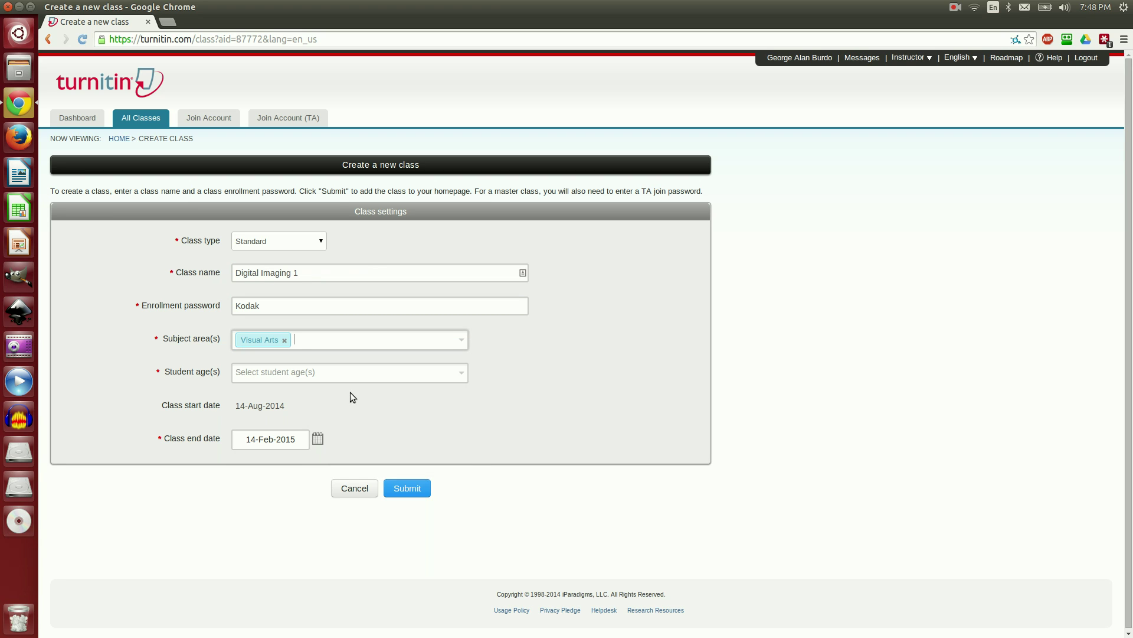
left_click(332, 370)
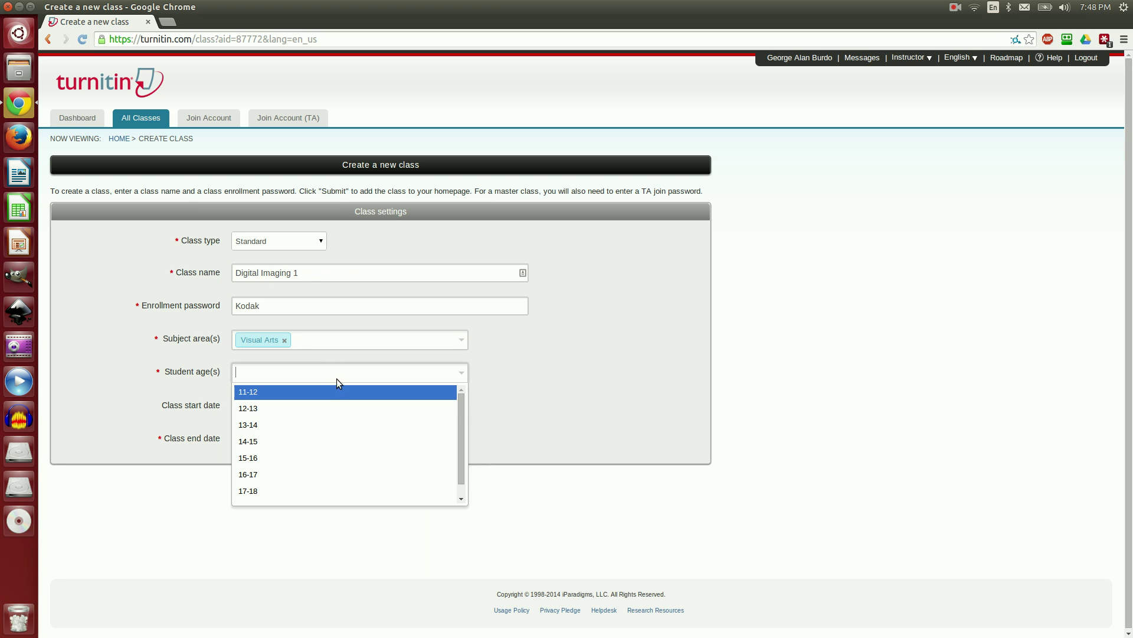
left_click(330, 460)
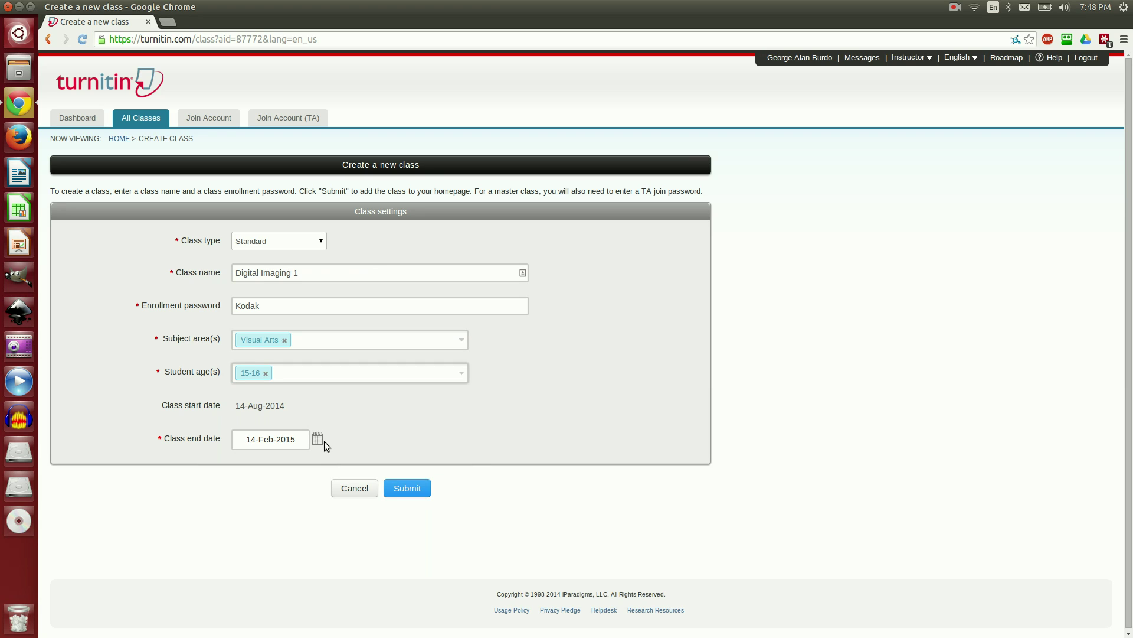
Step: Set the end date to 19-Dec-2014 and submit the Digital Imaging 1 class
left_click(319, 439)
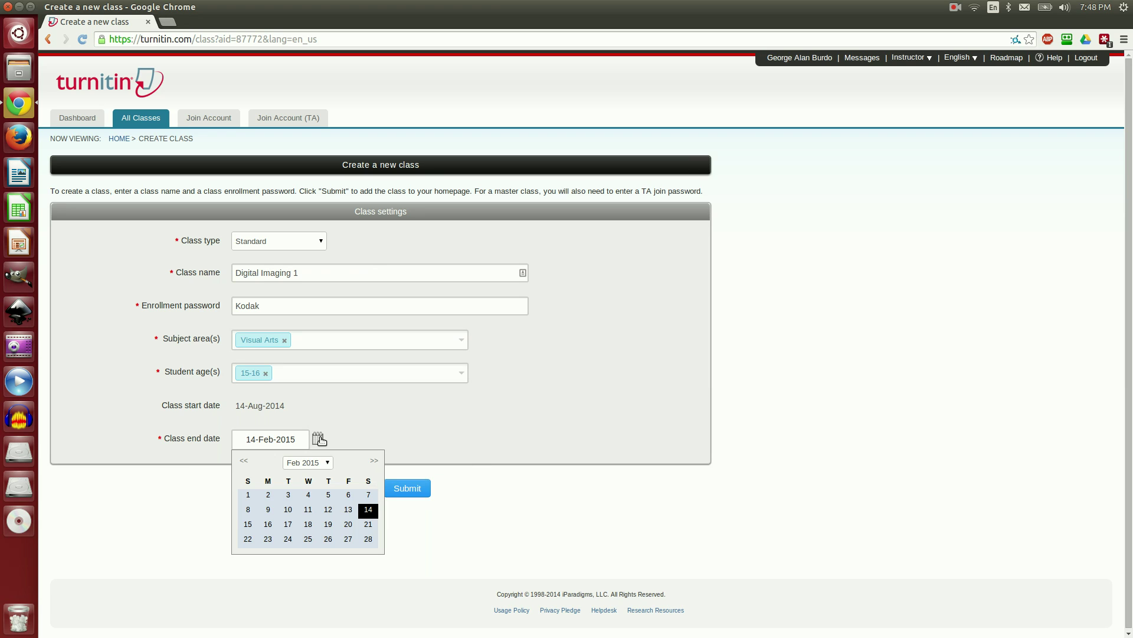
left_click(245, 461)
left_click(245, 461)
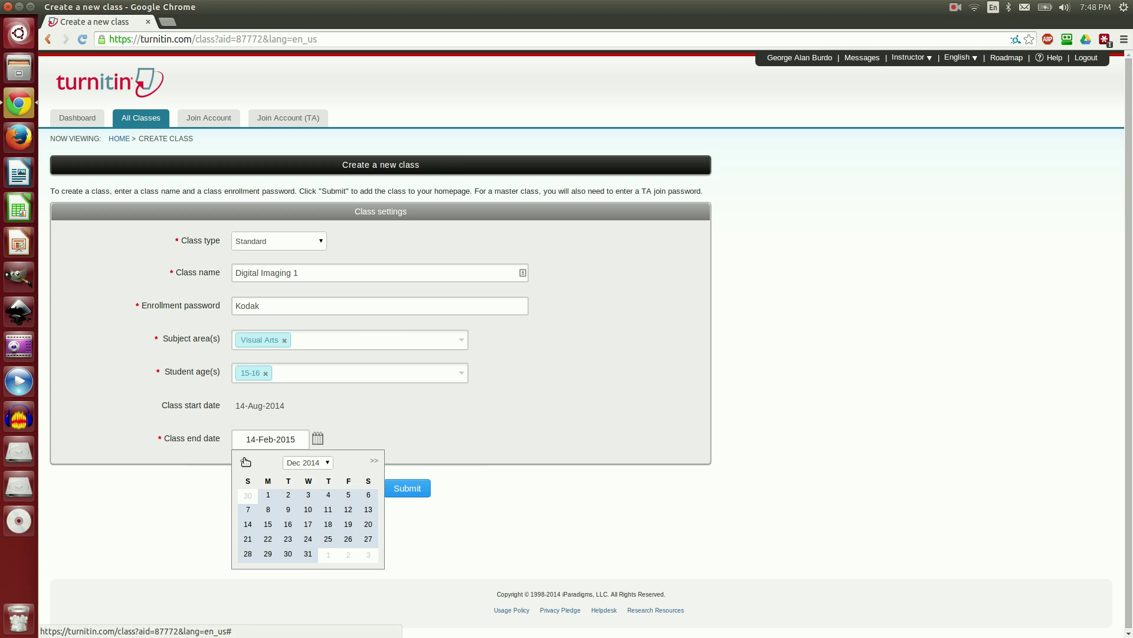
left_click(348, 524)
left_click(401, 494)
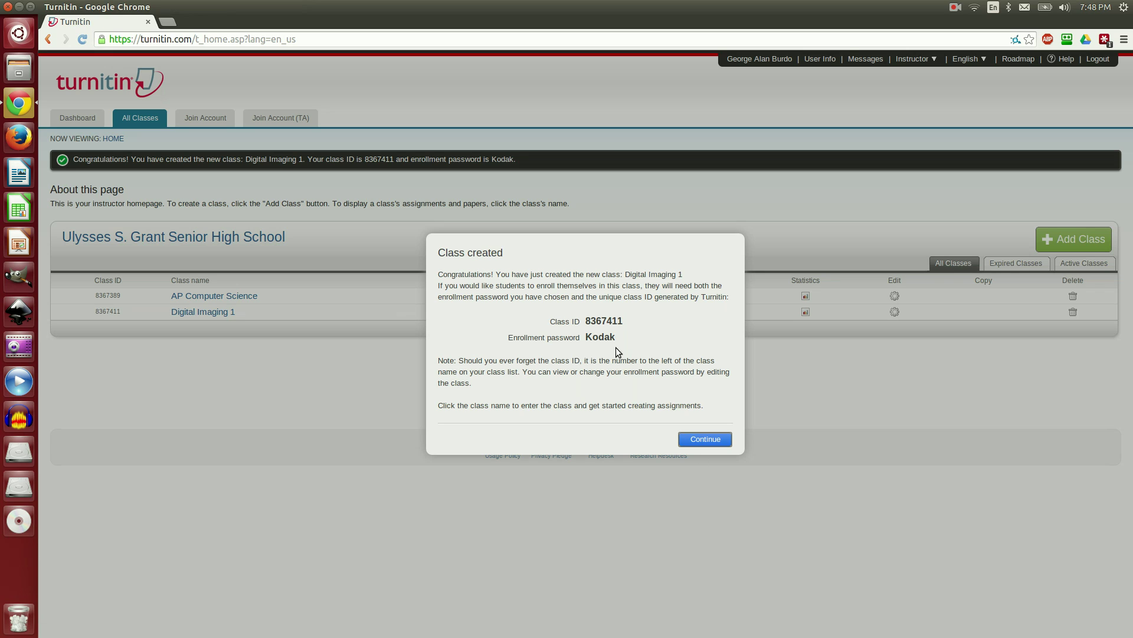
Step: Dismiss the confirmation and convert Digital Imaging 1 into a master class
left_click(692, 439)
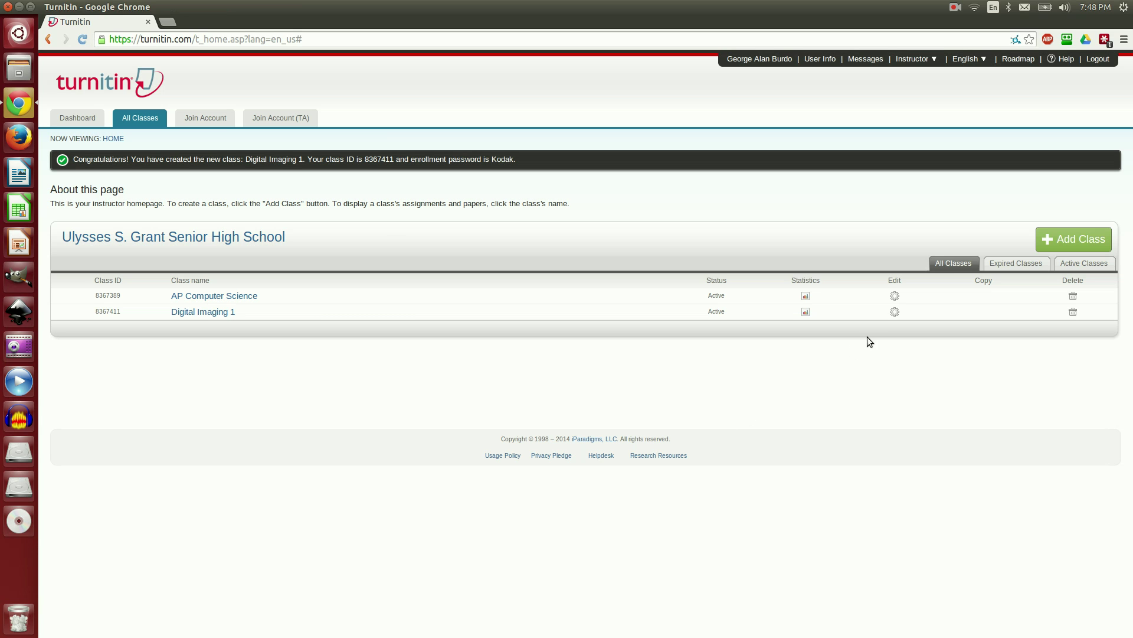
left_click(895, 312)
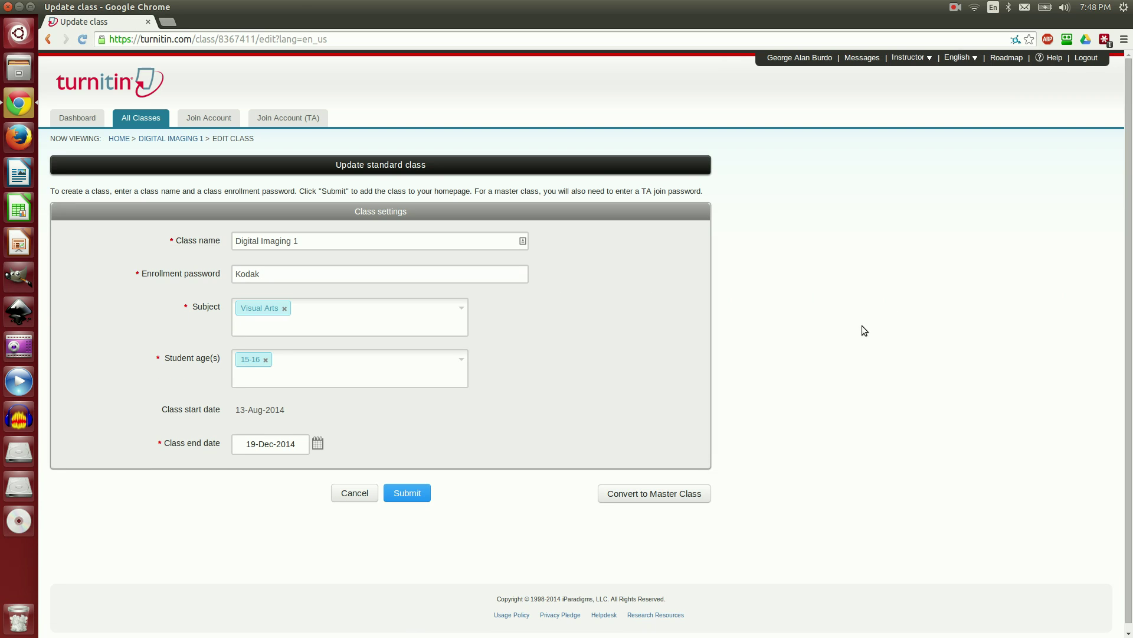
left_click(665, 499)
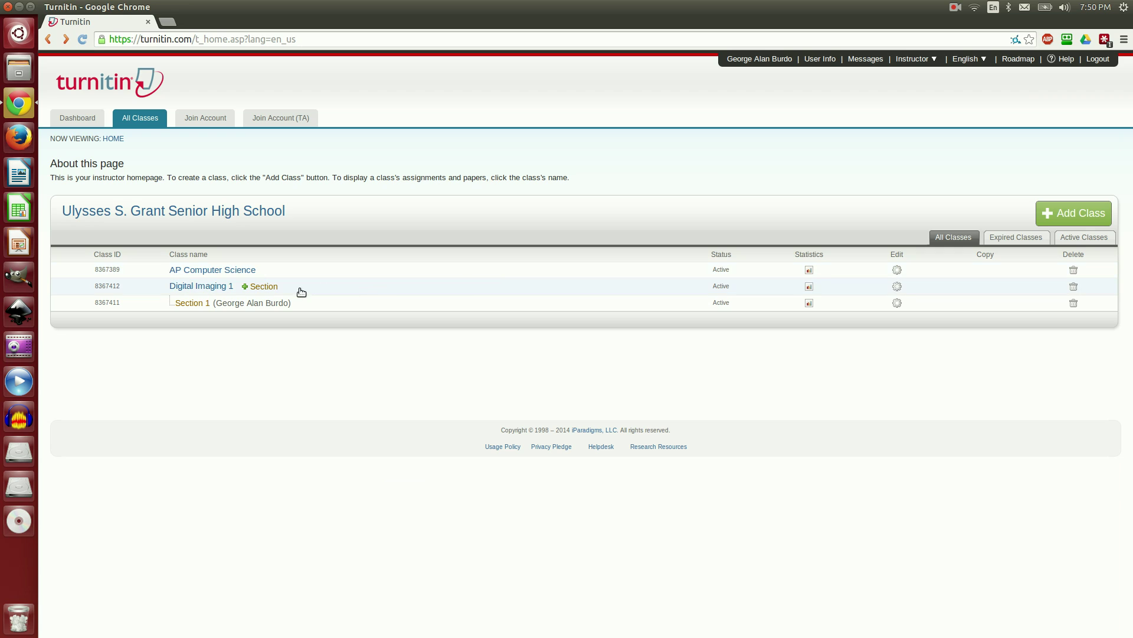
Step: Add a section to Digital Imaging 1, entering the TA's first name, last name and e-mail
left_click(271, 287)
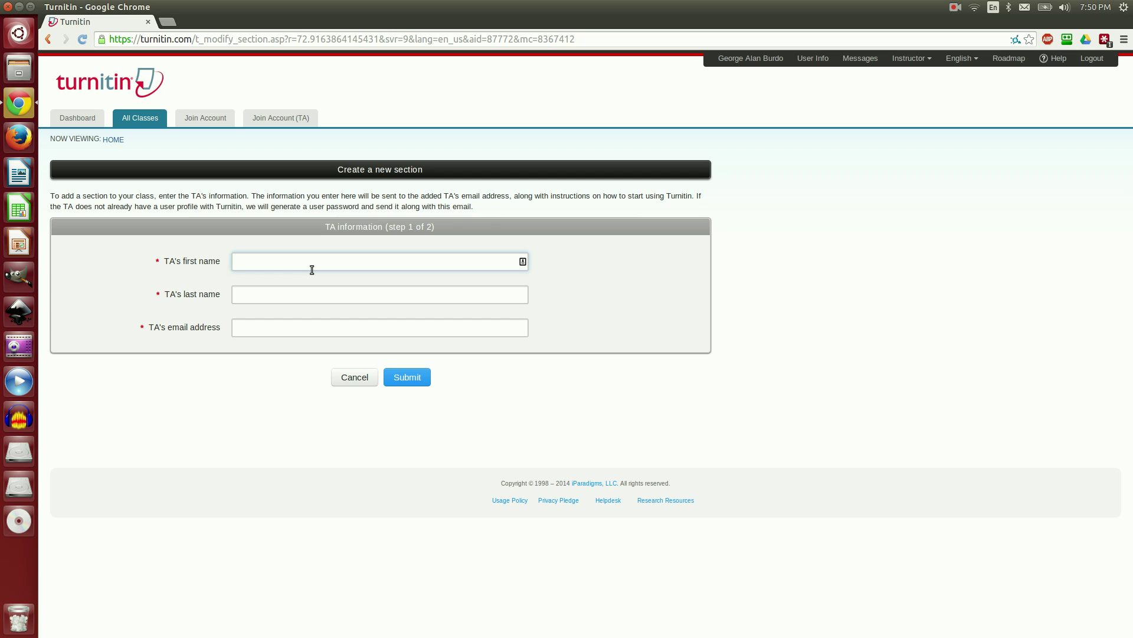
key("Tab")
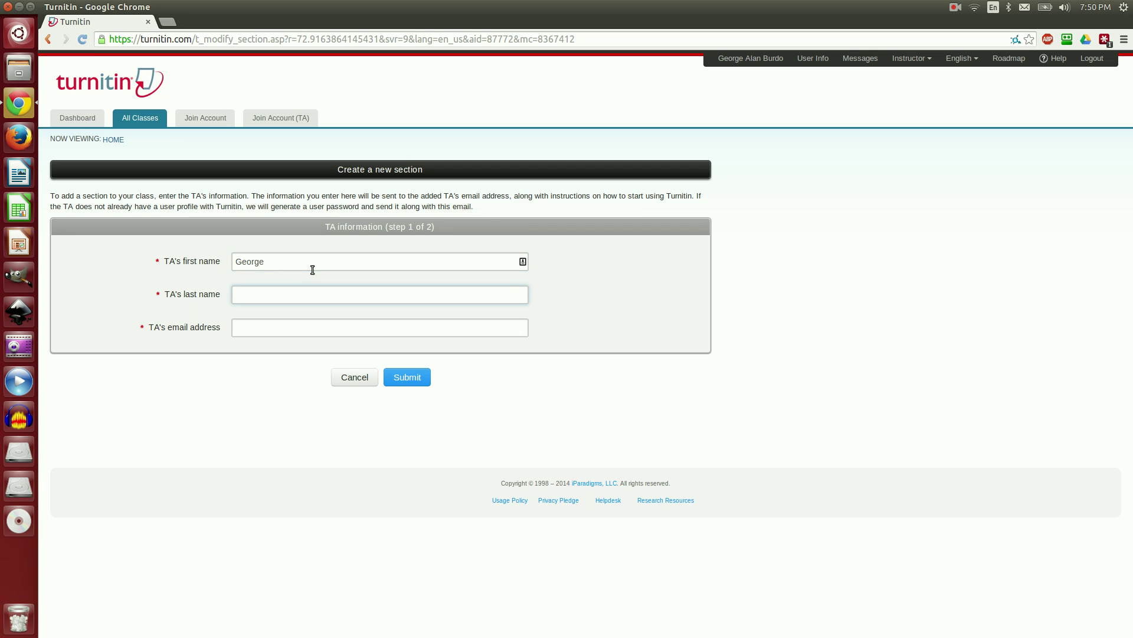
key("Tab")
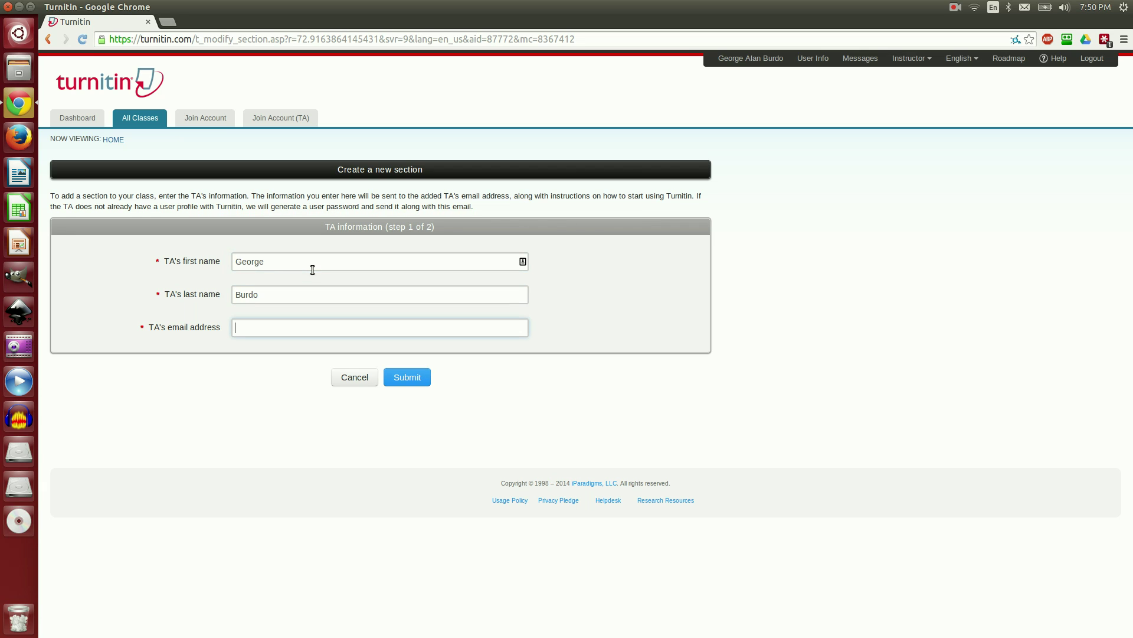
left_click(395, 378)
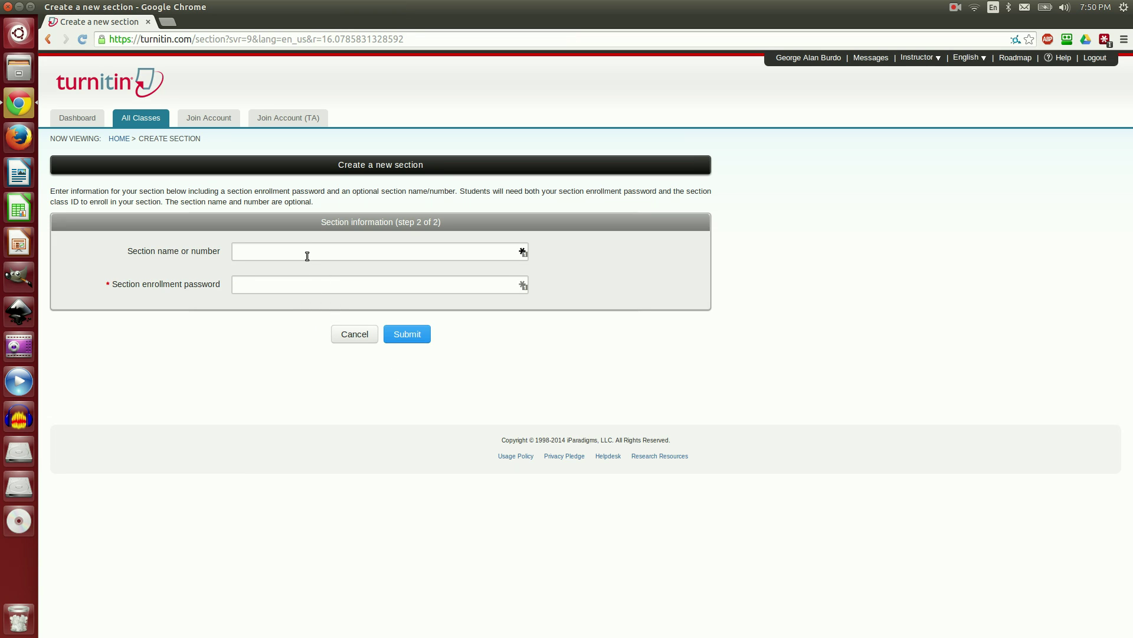
Step: Name the section 'Period 1', give it an enrollment password, and create it
left_click(307, 252)
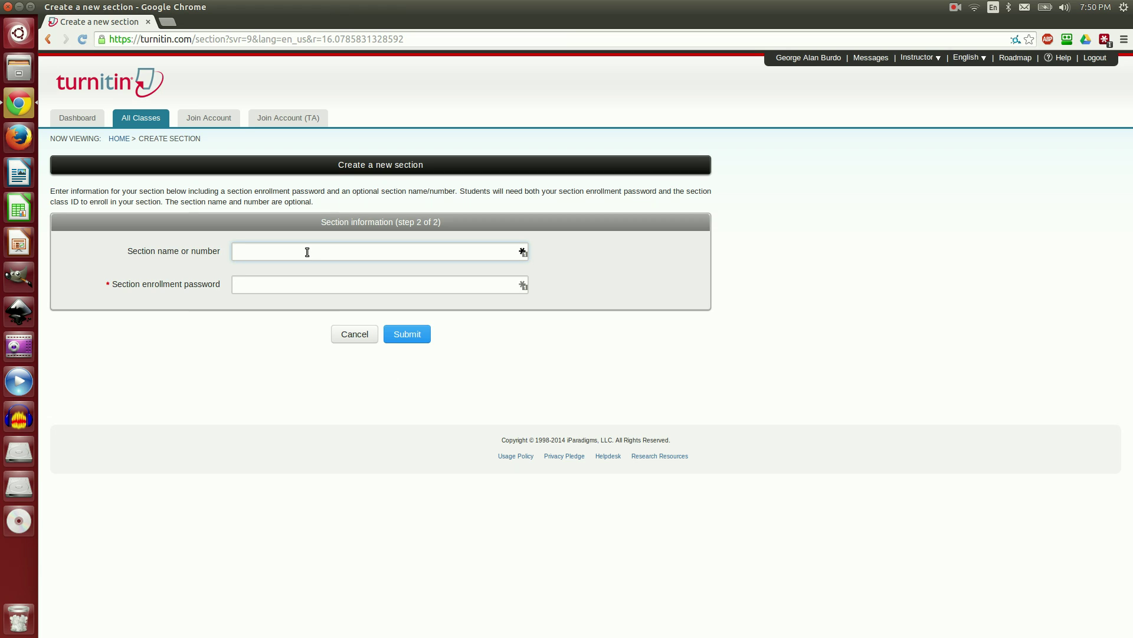
type("Period 1")
left_click(276, 286)
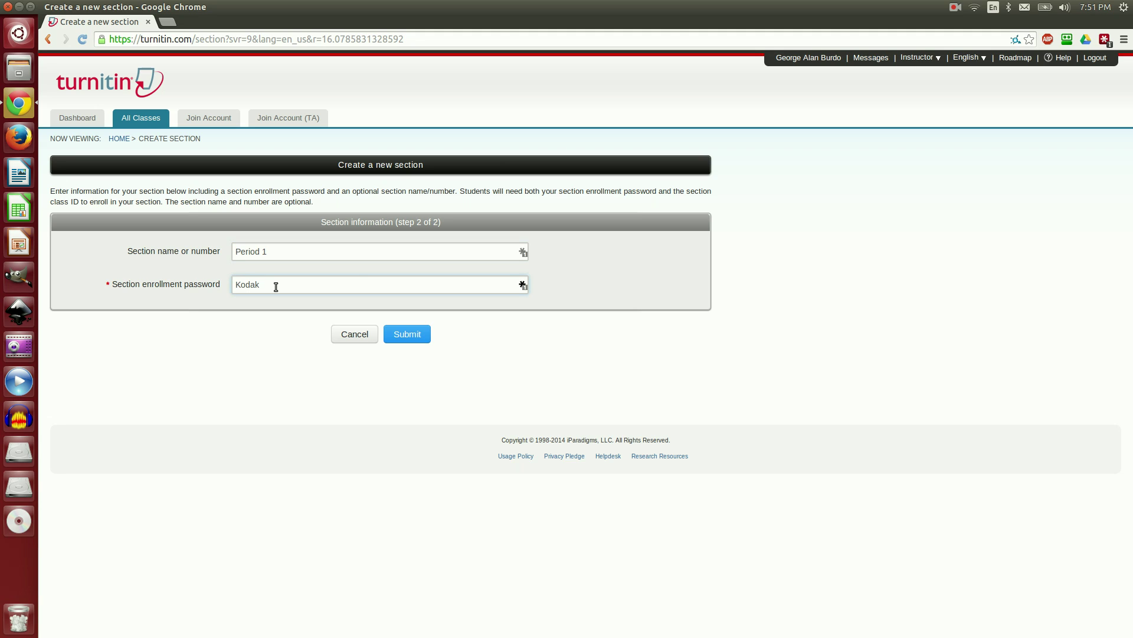
left_click(404, 335)
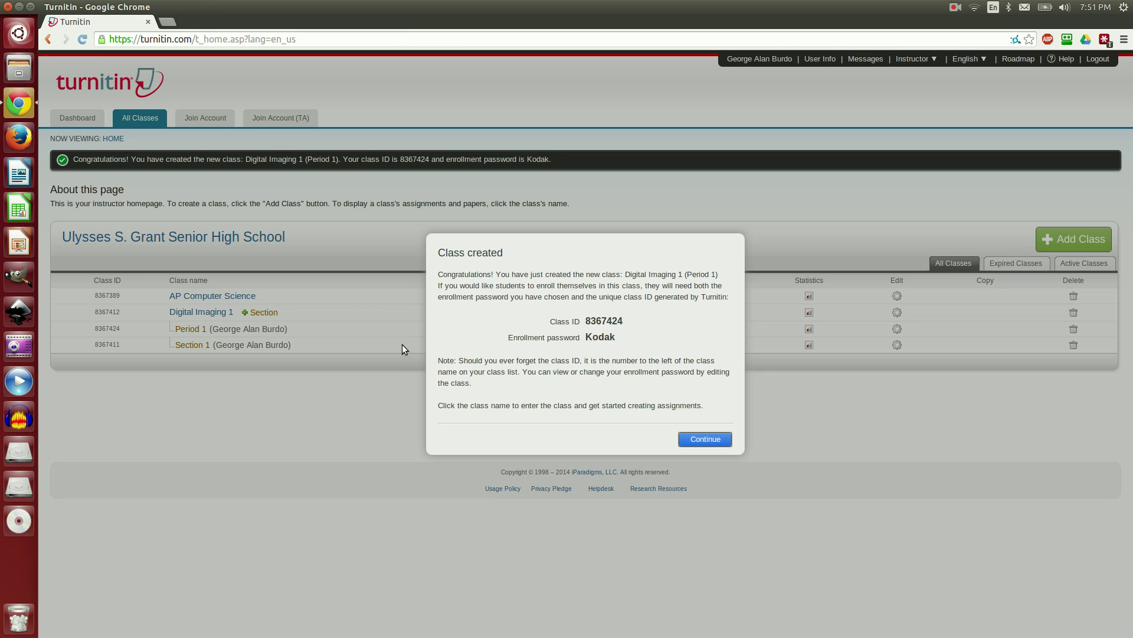
Step: Dismiss the confirmation and delete the extra Section 1 from Digital Imaging 1
left_click(705, 440)
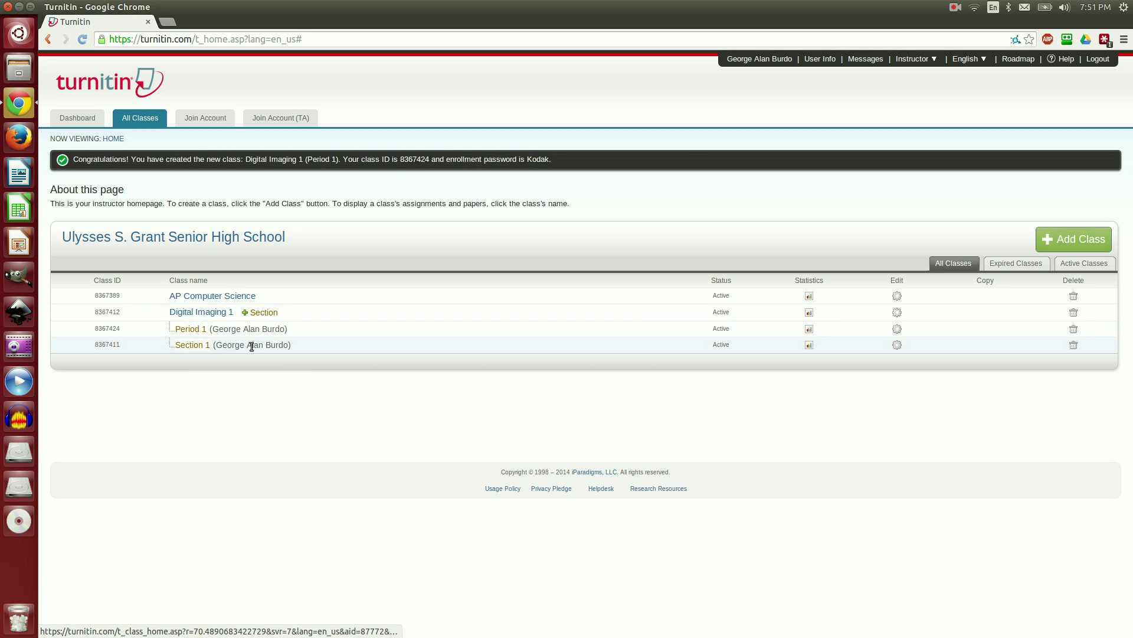
left_click(1073, 346)
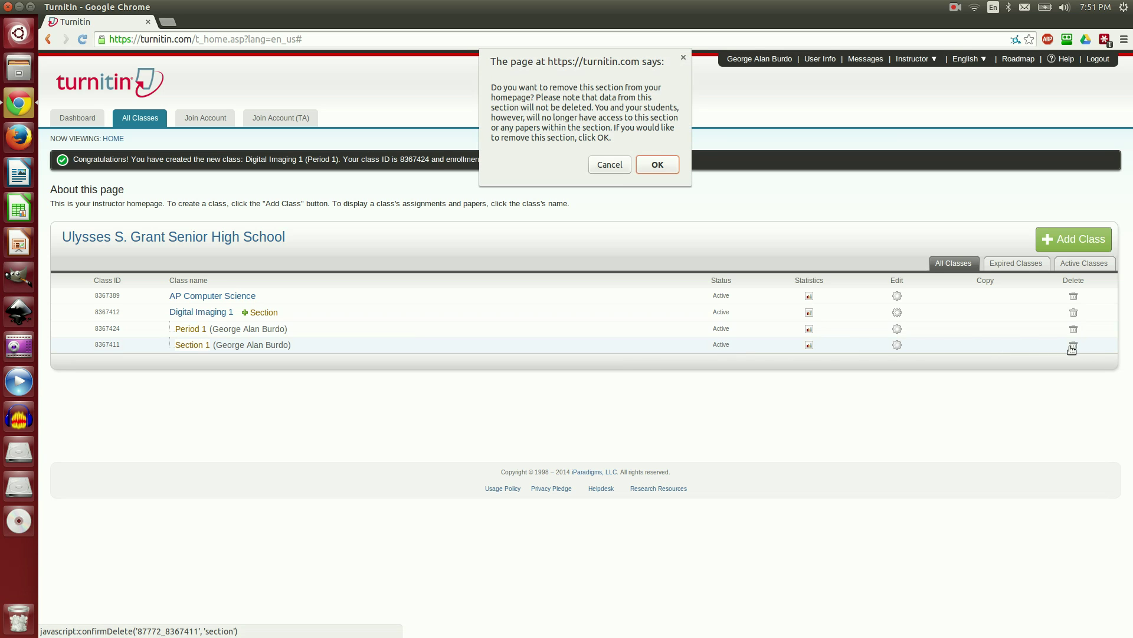
left_click(656, 165)
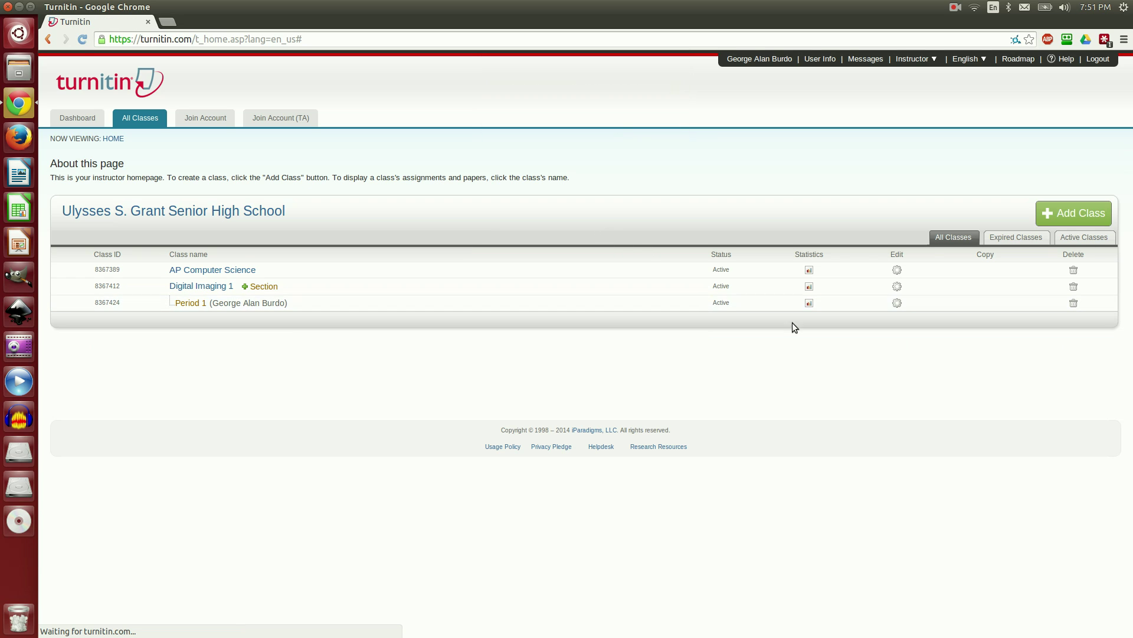
Step: Add another Digital Imaging 1 section, entering the TA's first name, last name and e-mail
left_click(264, 287)
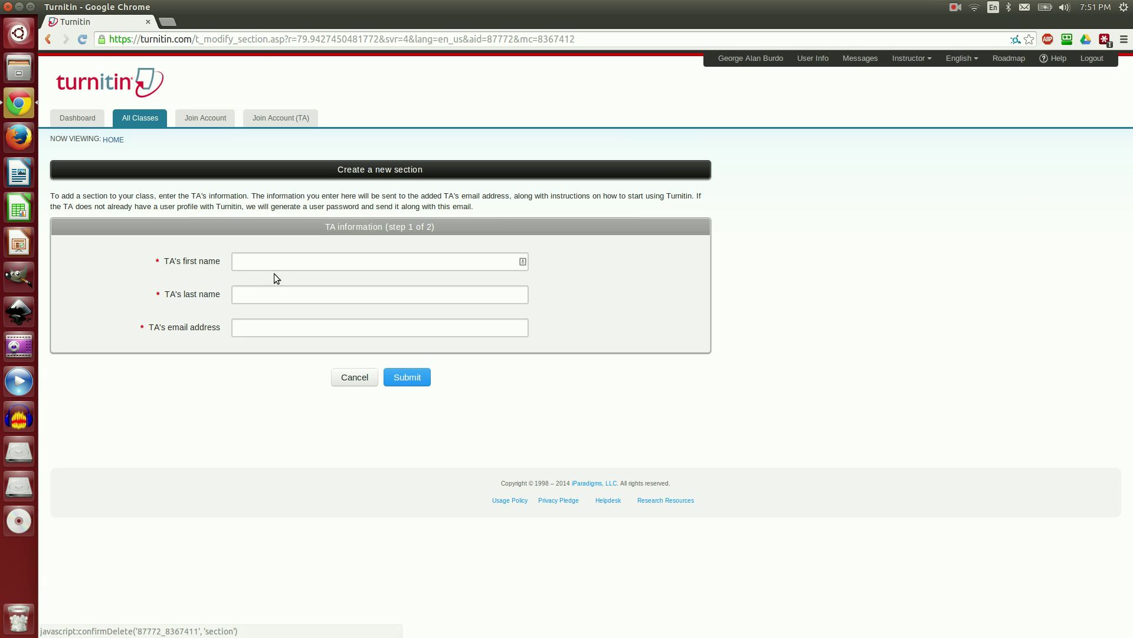
left_click(281, 262)
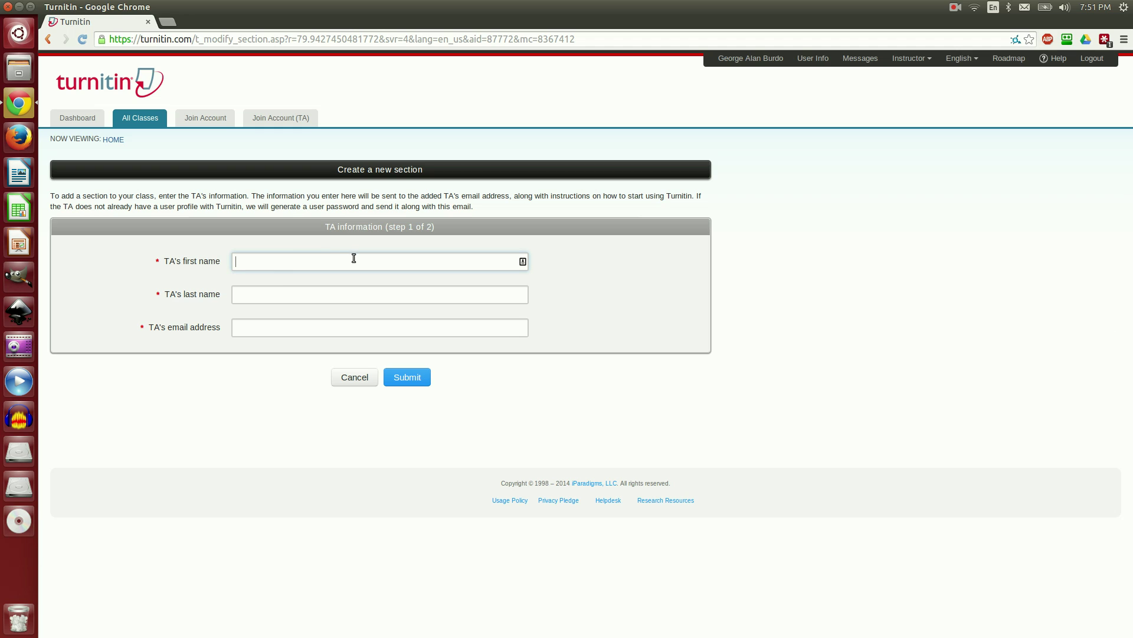
key("Tab")
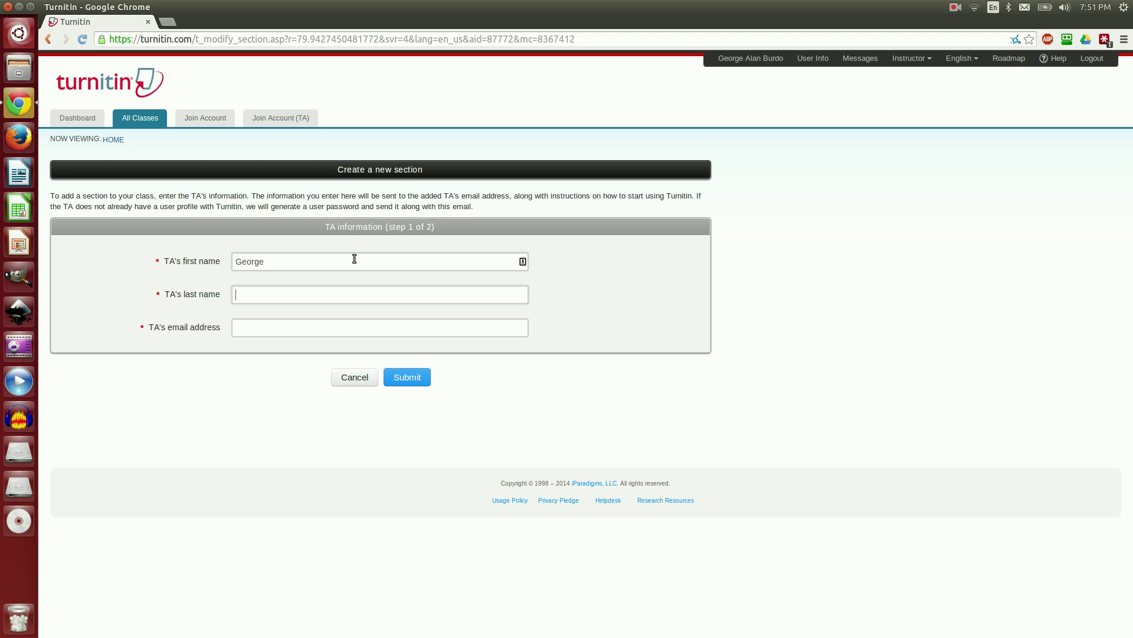
key("Tab")
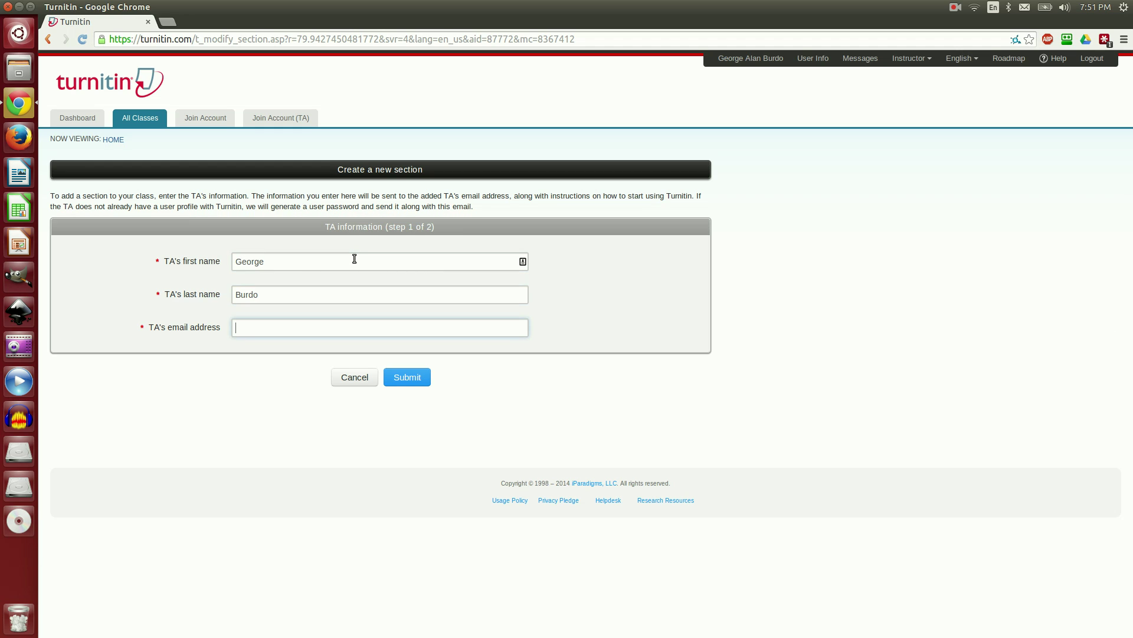
left_click(420, 376)
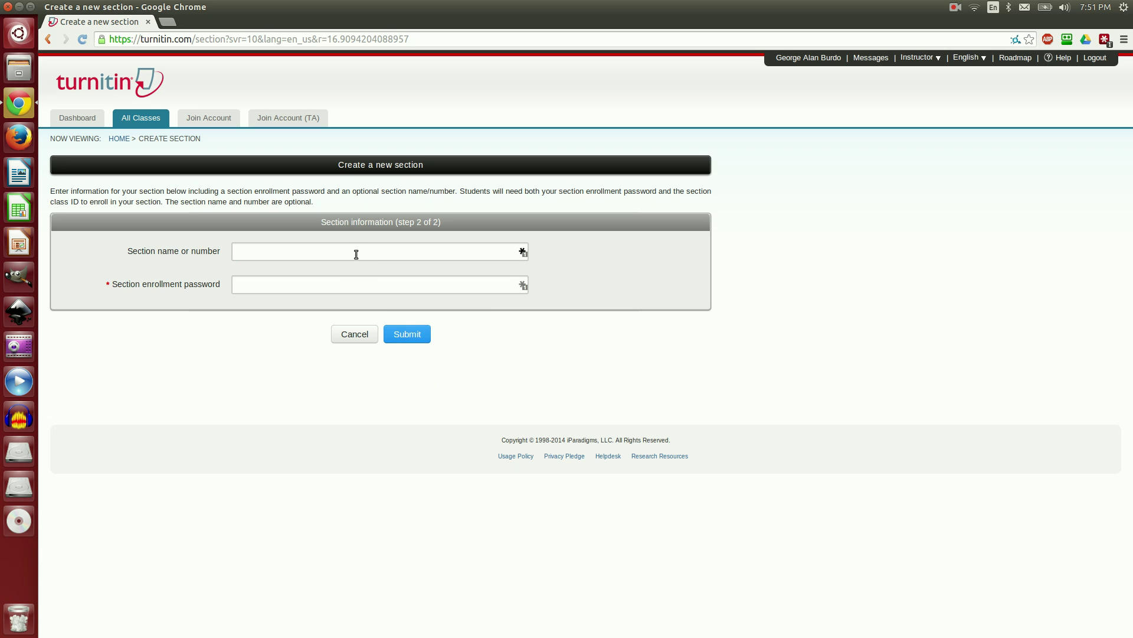
Step: Name the section 'Period 3', give it an enrollment password, and create it
left_click(357, 251)
type("Period")
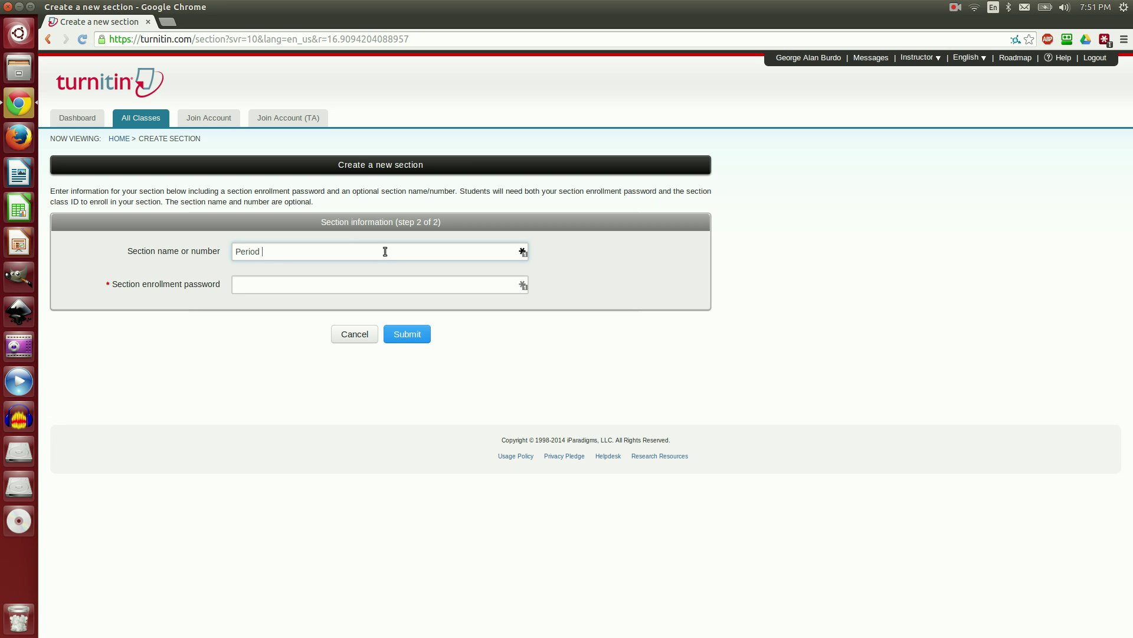
type(" 3")
key("Tab")
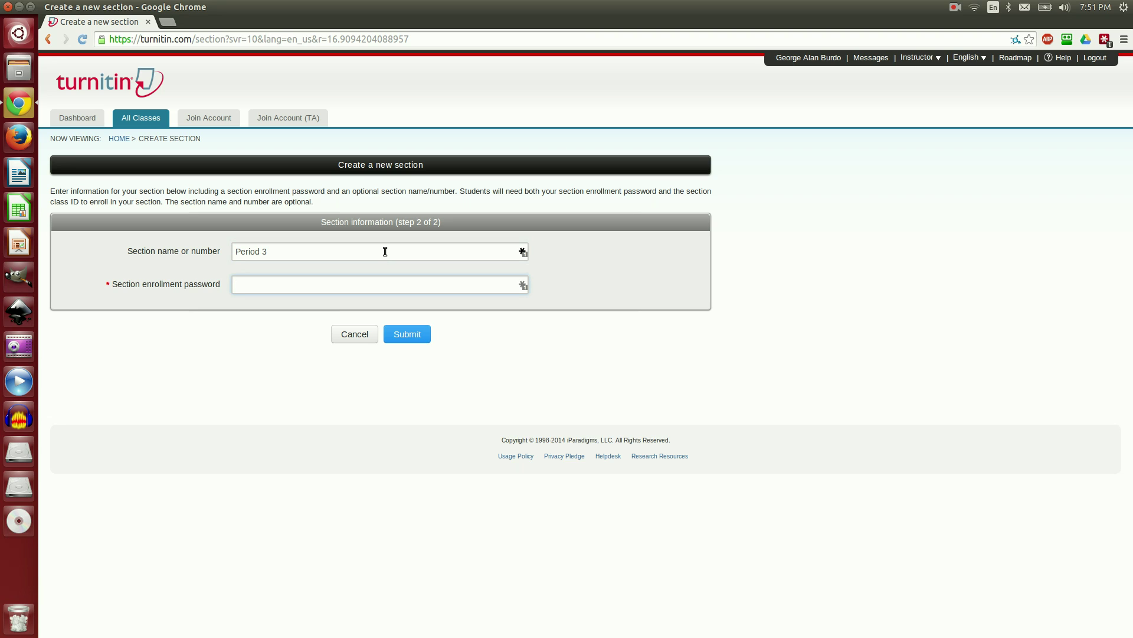
left_click(418, 336)
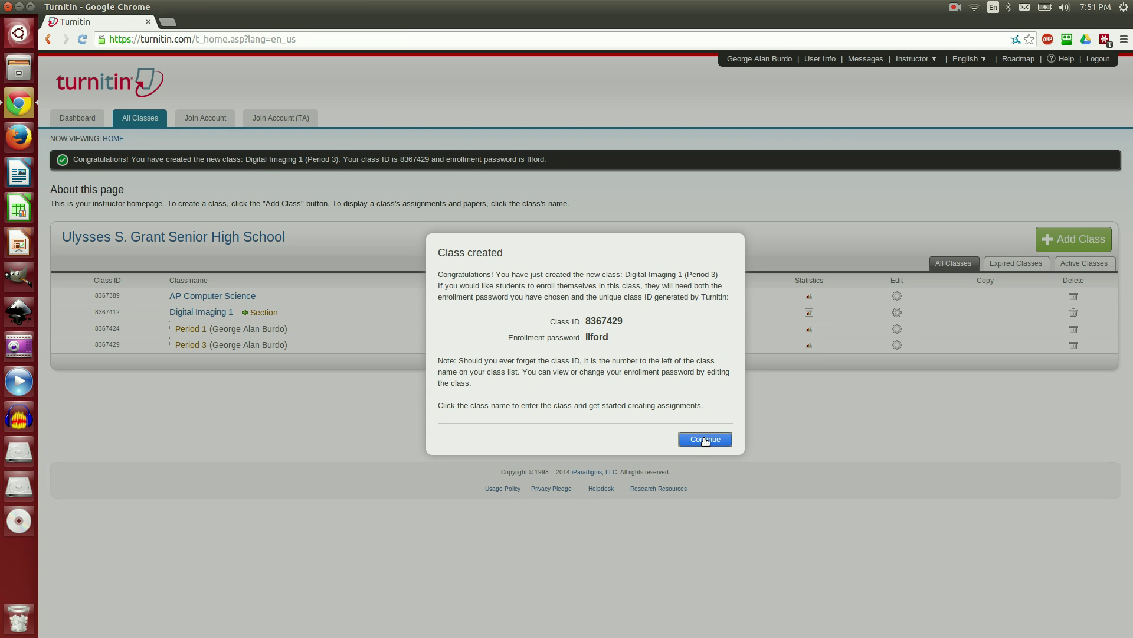
Step: Dismiss the confirmation and begin a new assignment in AP Computer Science
left_click(702, 439)
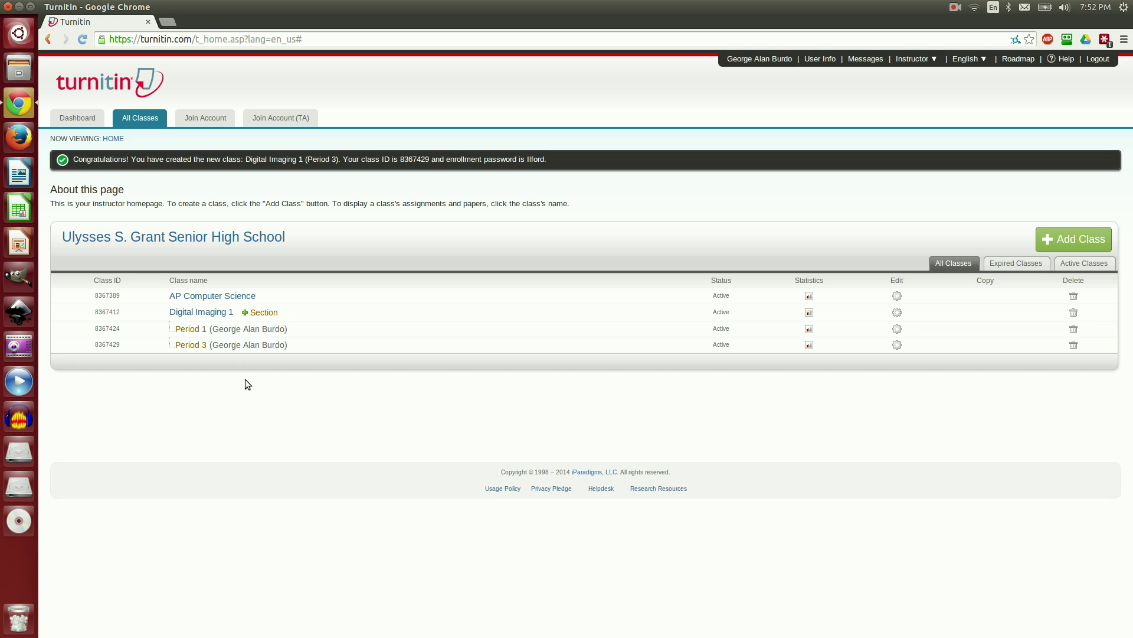
left_click(248, 296)
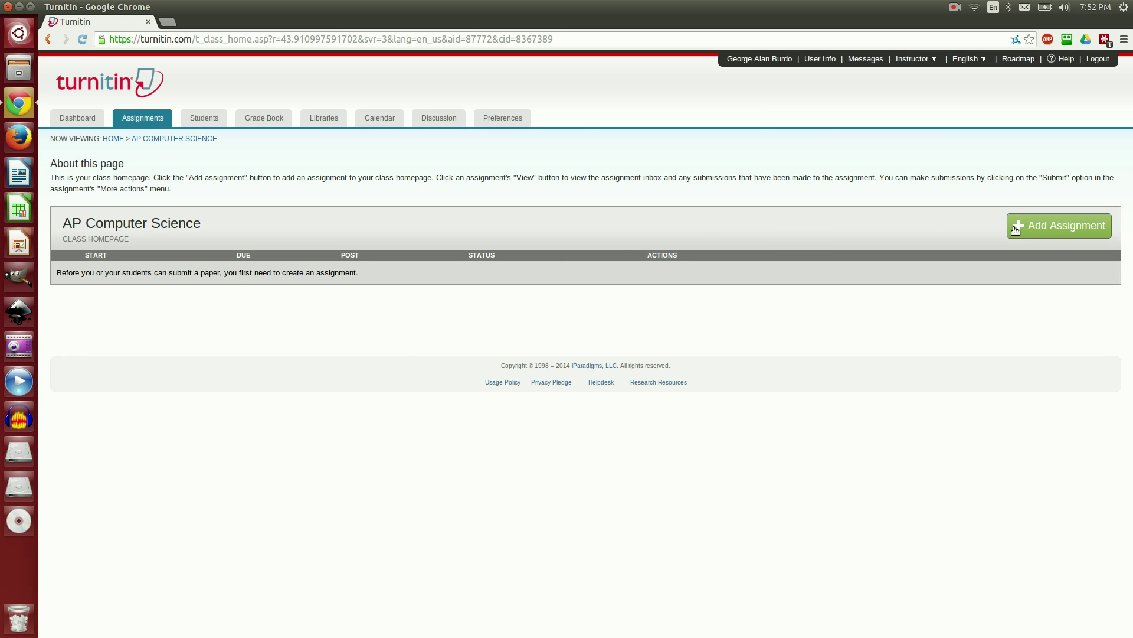
left_click(1015, 229)
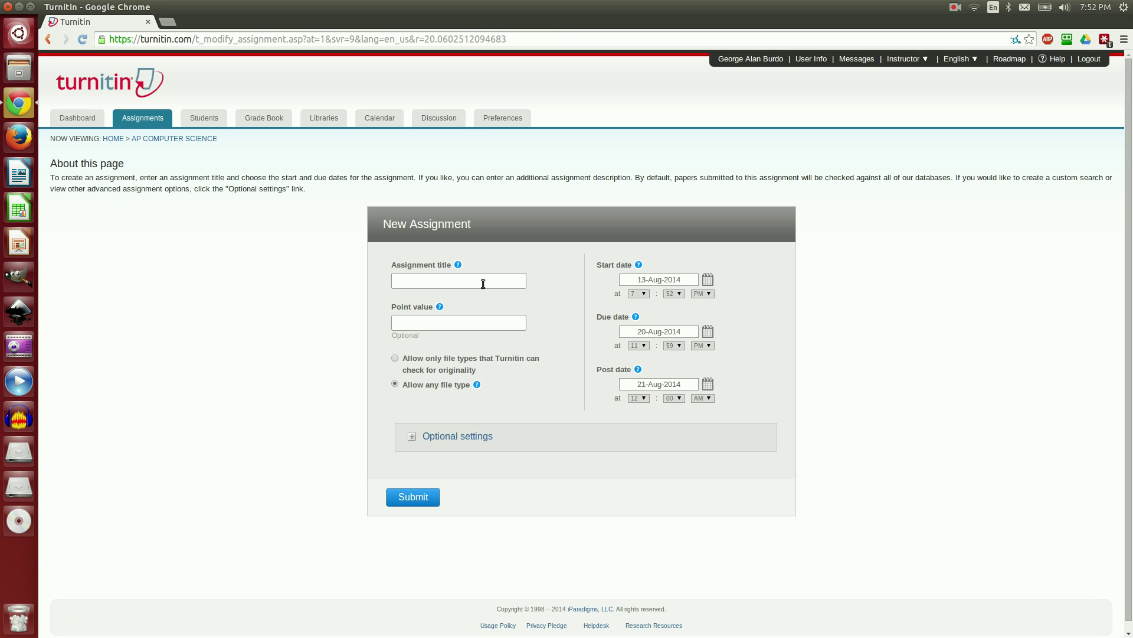
Step: Title the assignment 'Current Event #1' and allow only originality-checkable file types
left_click(474, 282)
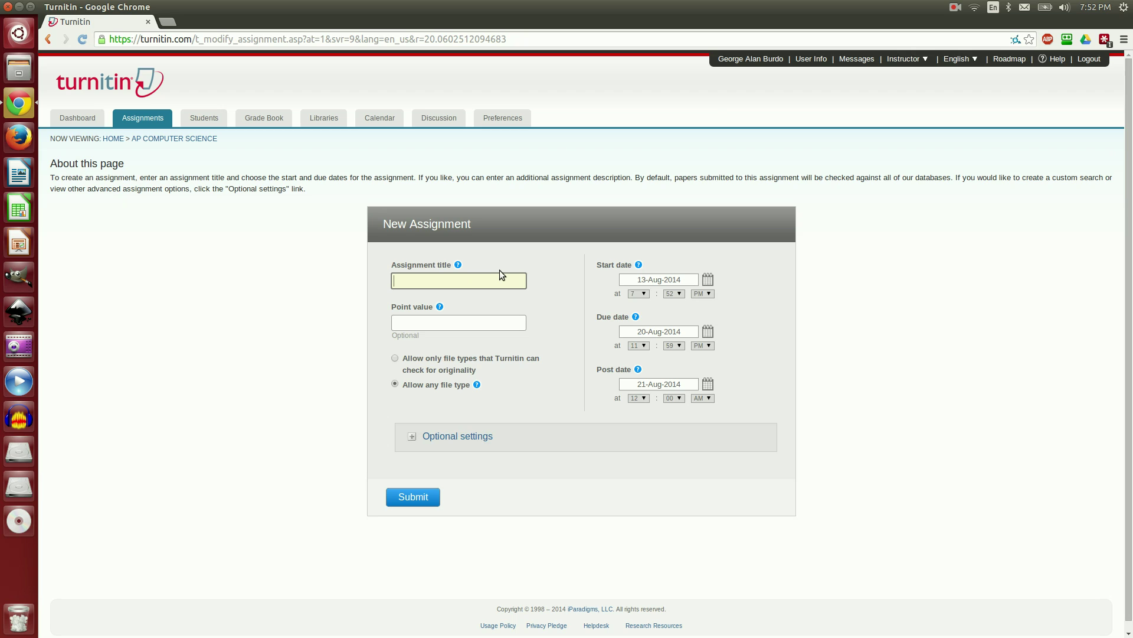
type("Current Event #1")
left_click(489, 325)
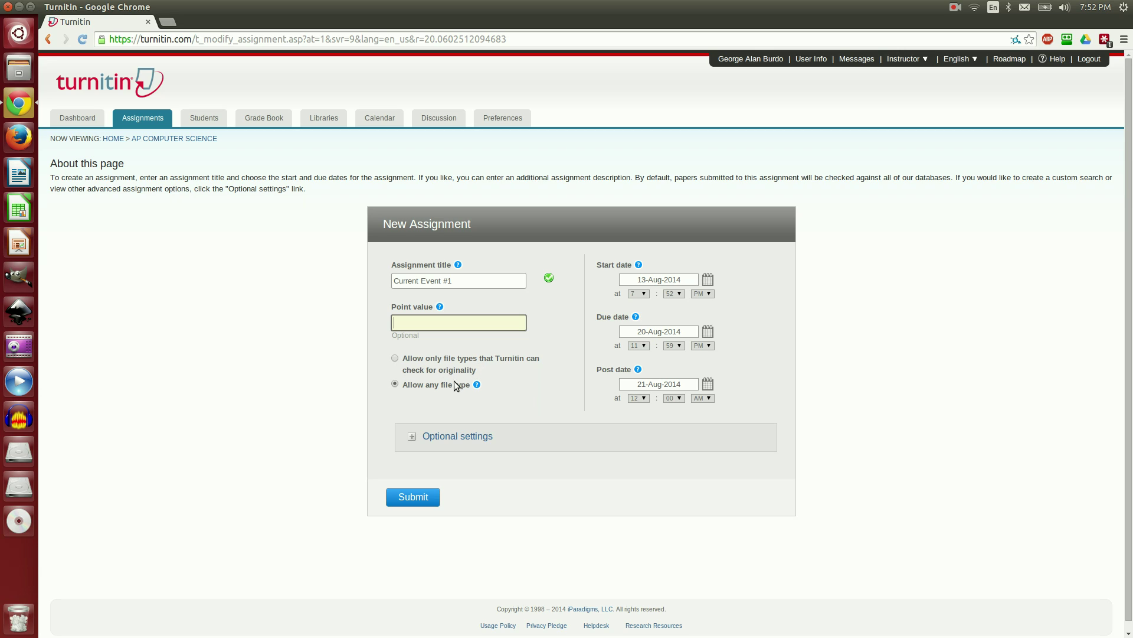
left_click(395, 360)
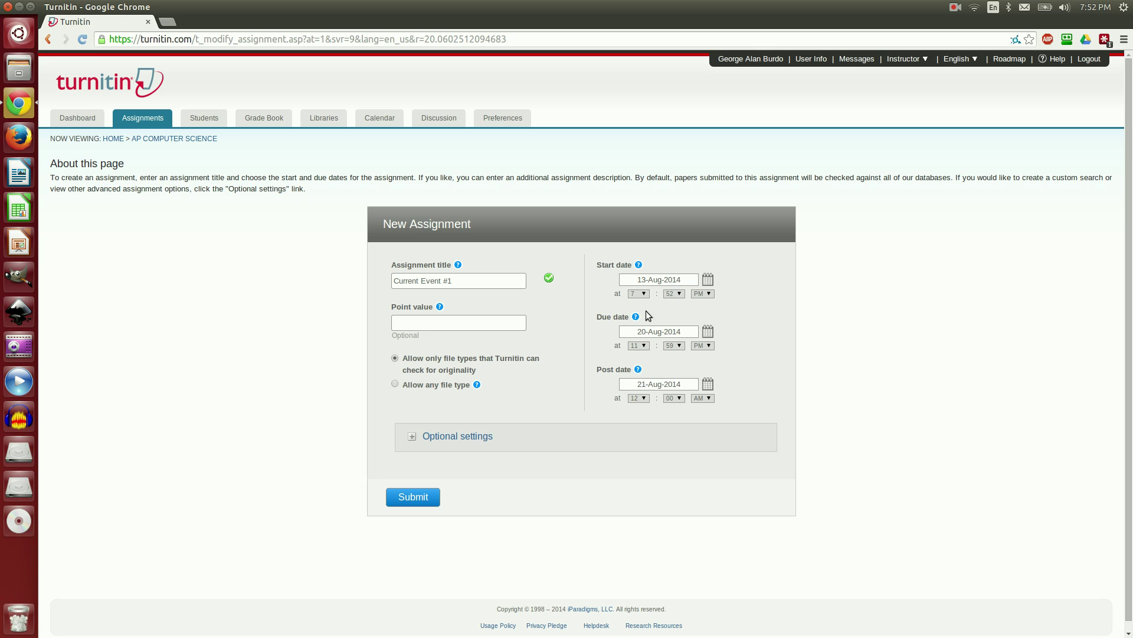
Step: Set the due date to 22-Aug-2014 at 3:10 PM and the post date to 25-Aug-2014
left_click(708, 333)
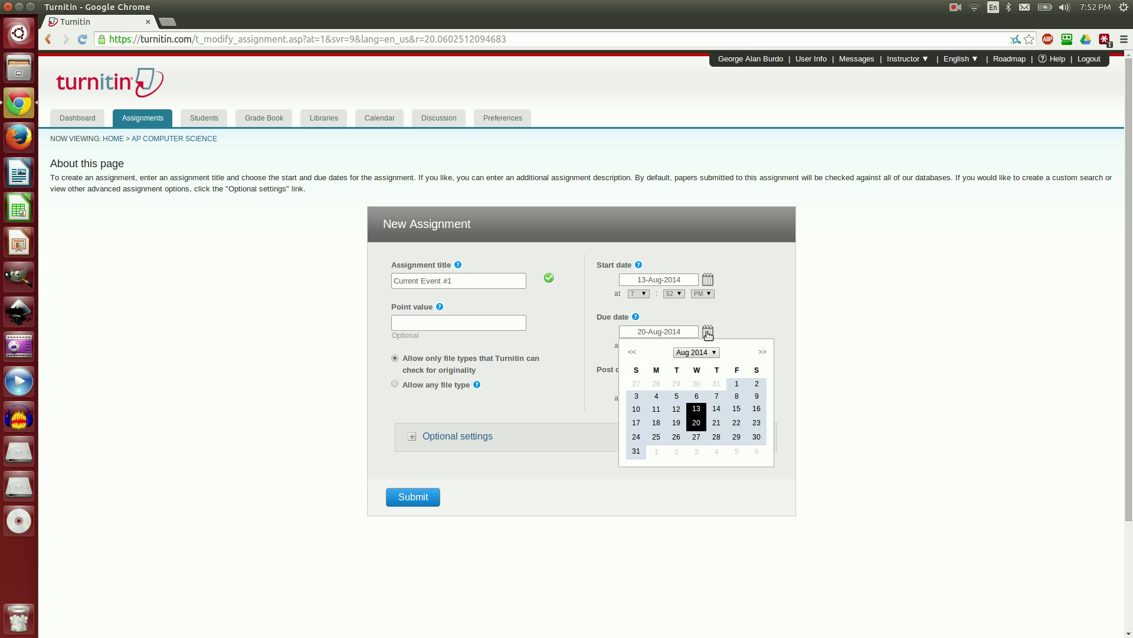
left_click(735, 424)
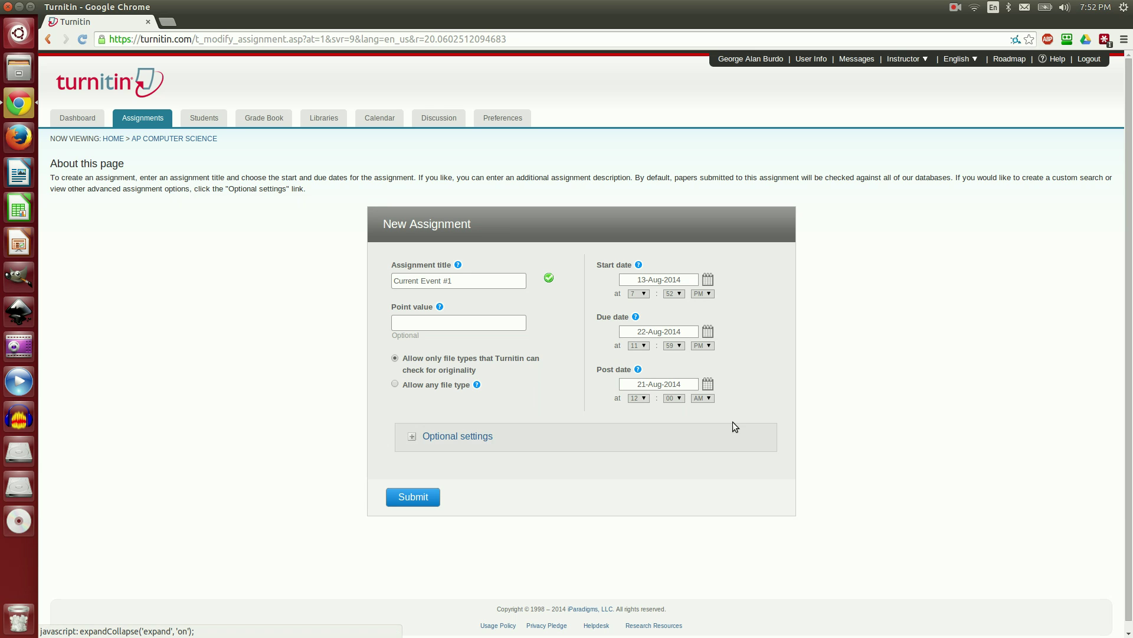
left_click(643, 345)
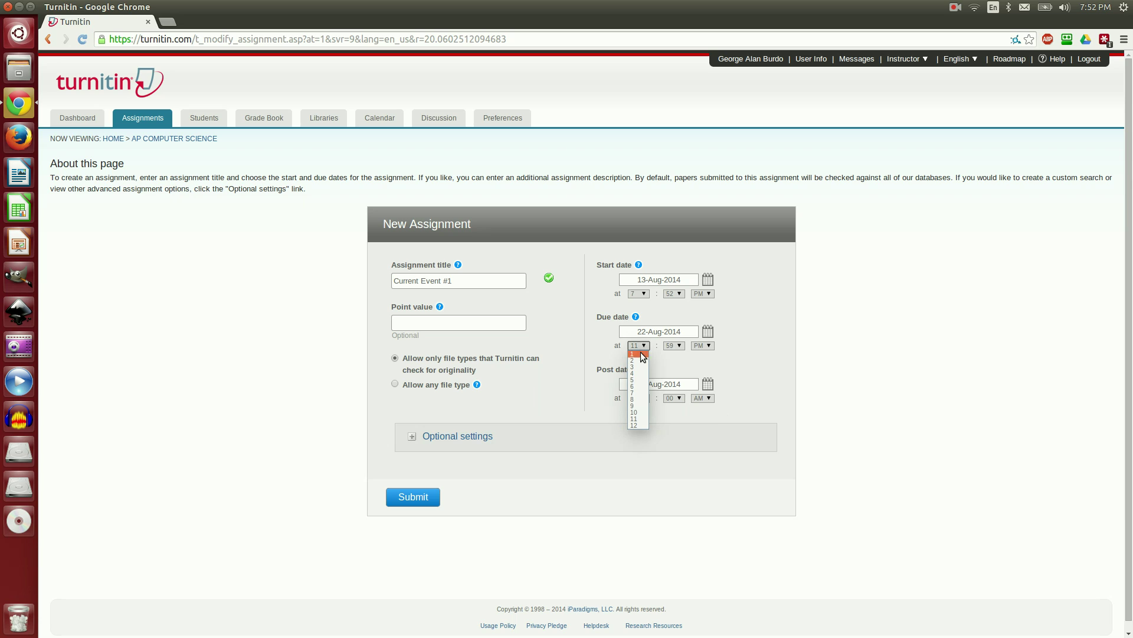
left_click(638, 367)
left_click(679, 346)
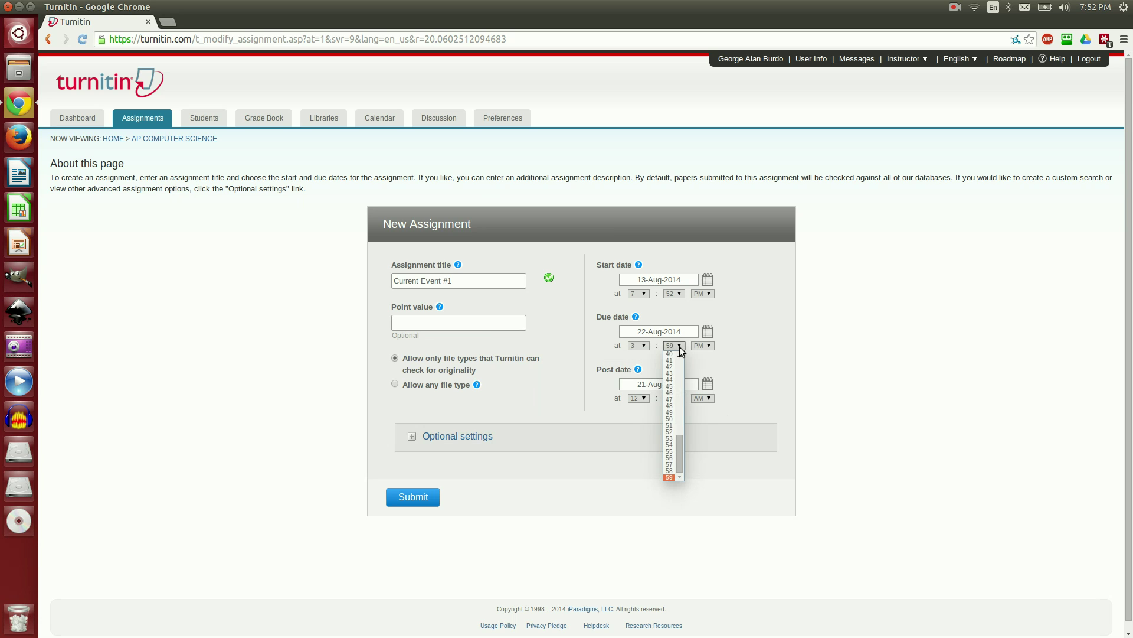
scroll(670, 369, "up", 10)
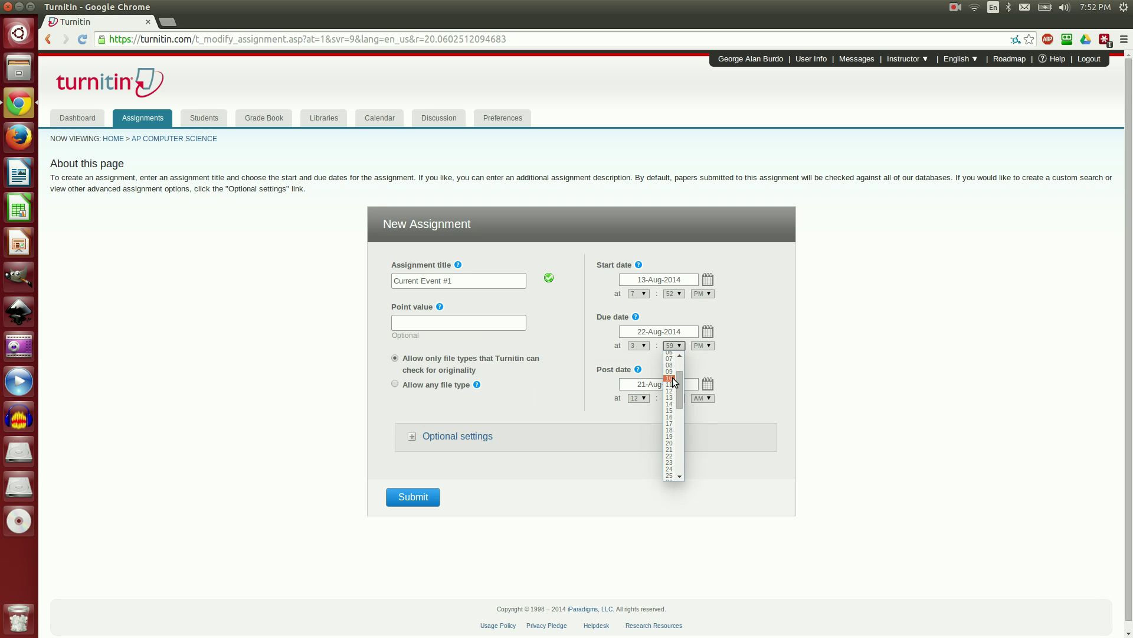
left_click(670, 379)
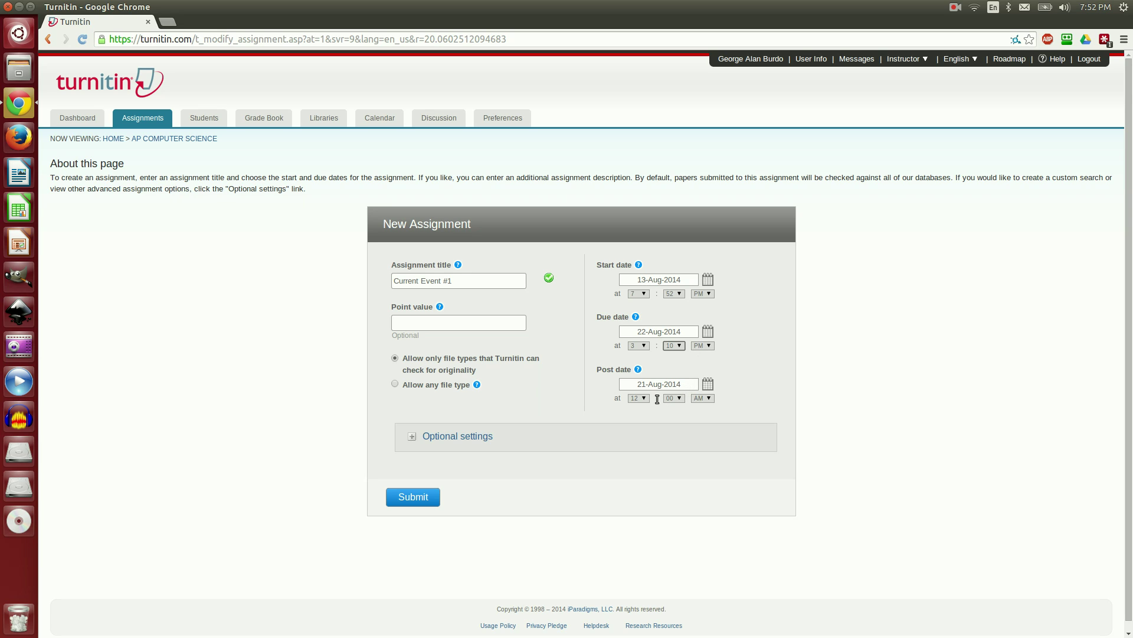
left_click(708, 385)
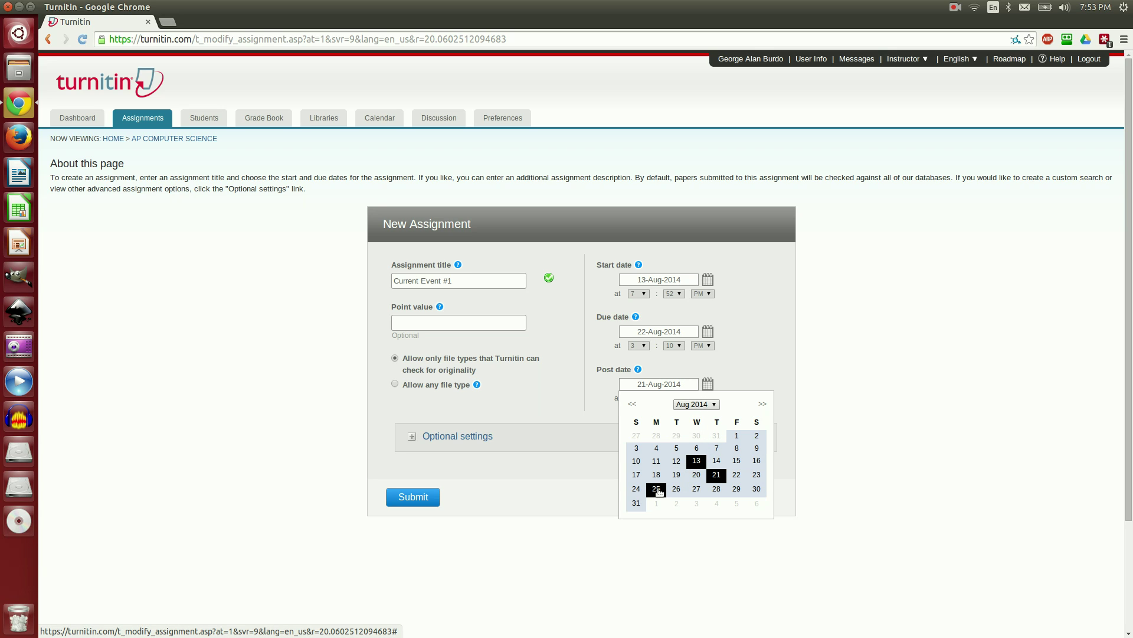
left_click(657, 489)
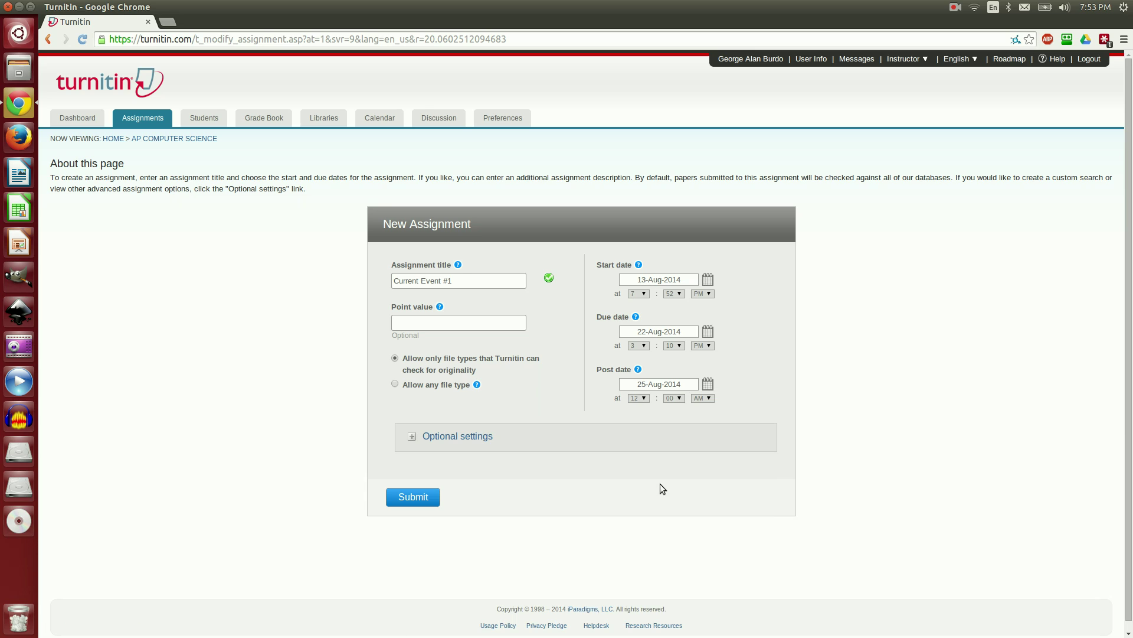
Step: Expand optional settings and keep originality reports generated immediately with overwrites allowed
left_click(414, 441)
scroll(667, 412, "down", 3)
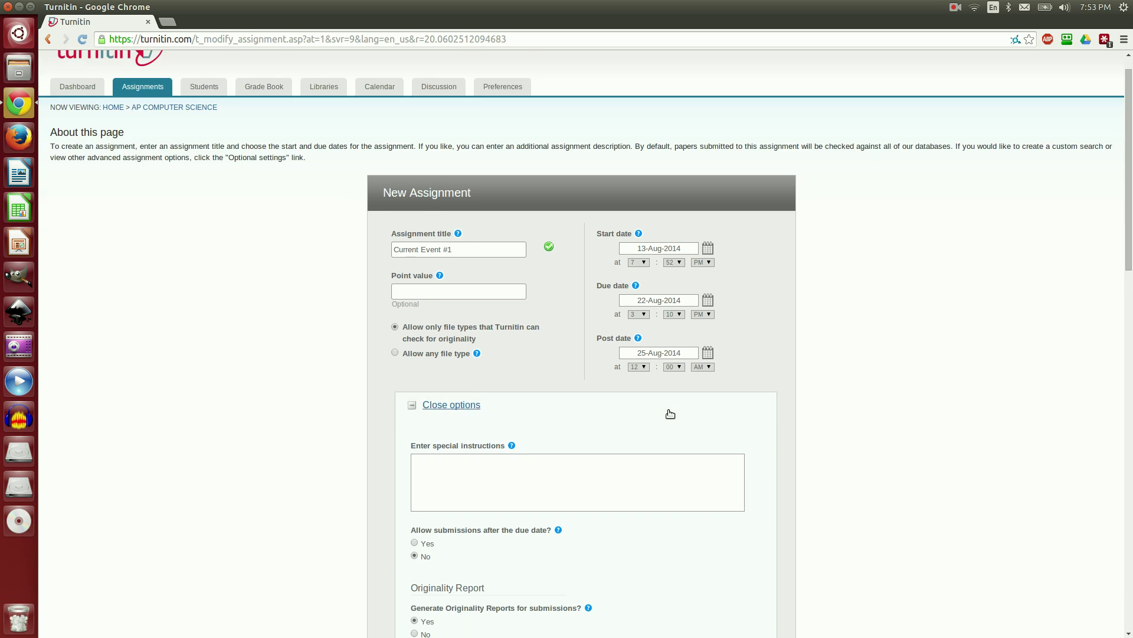
scroll(677, 401, "down", 4)
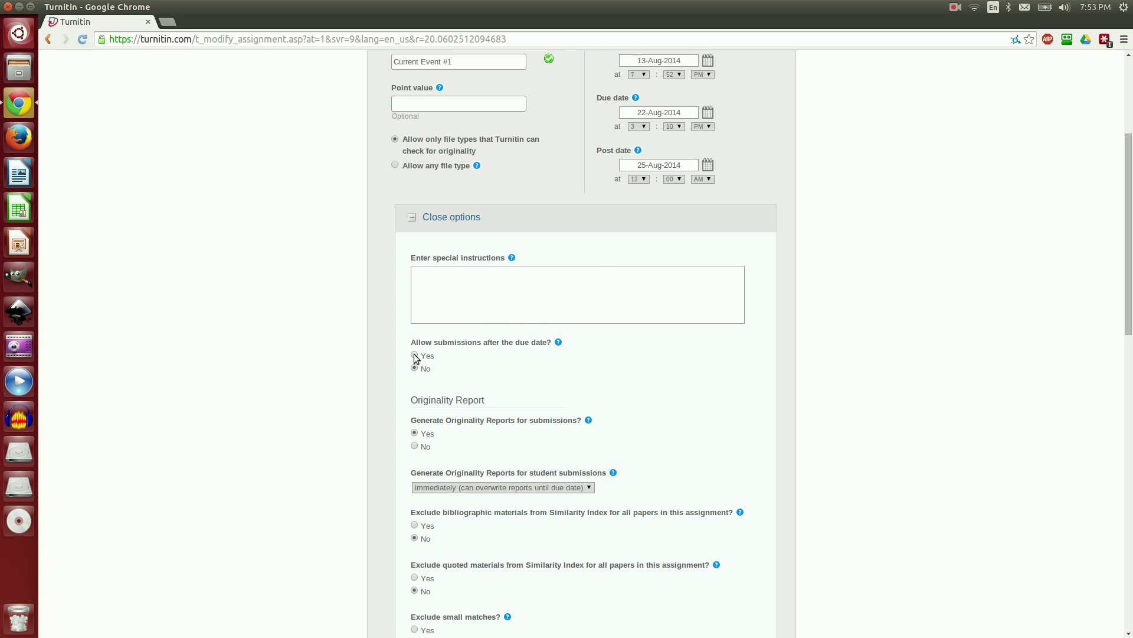
scroll(575, 392, "down", 4)
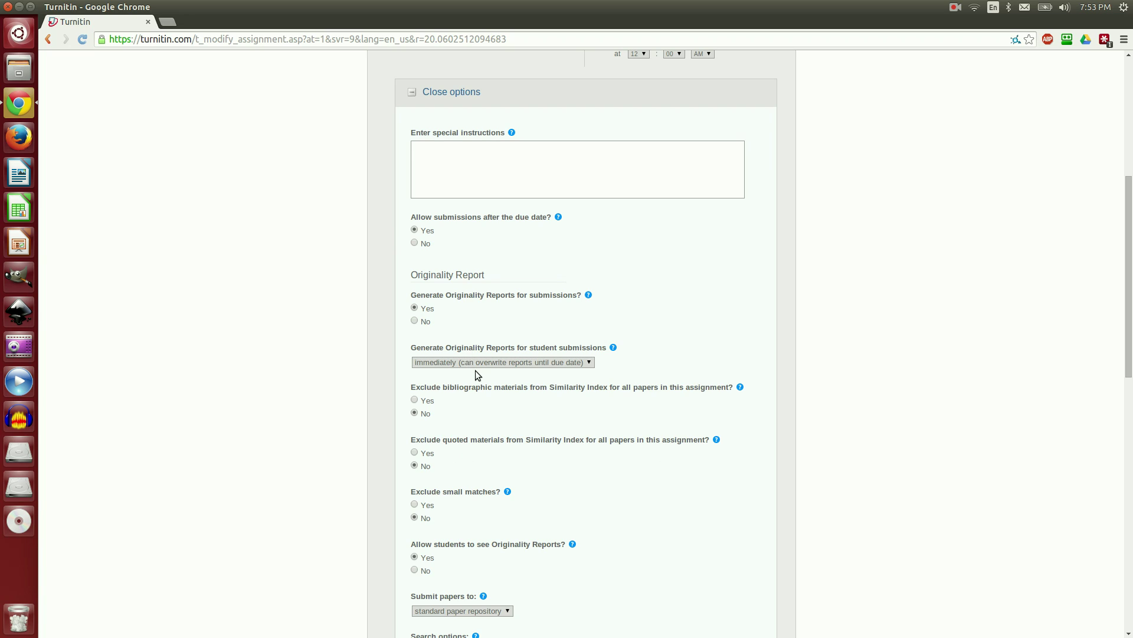
left_click(590, 363)
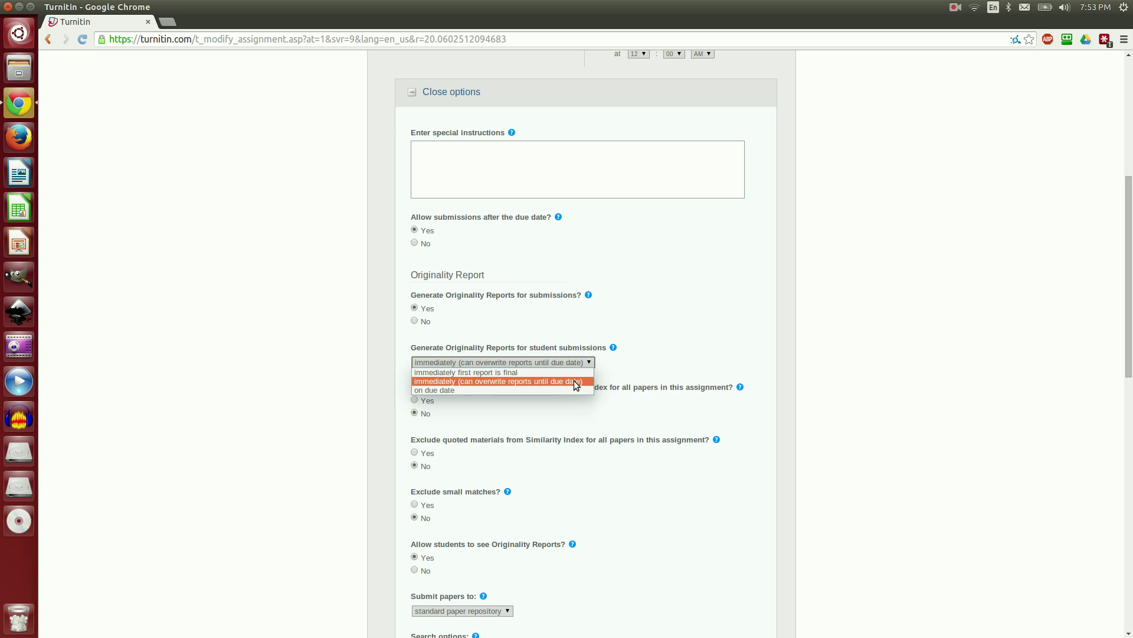
left_click(575, 381)
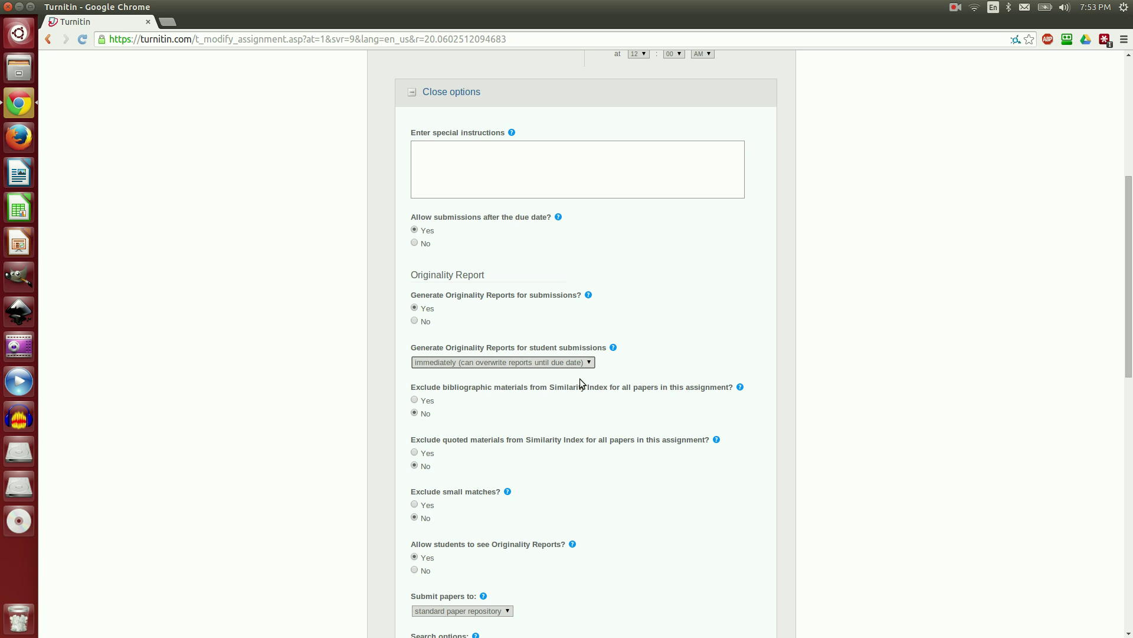
Step: Keep submitted papers stored in the standard paper repository
scroll(567, 378, "down", 2)
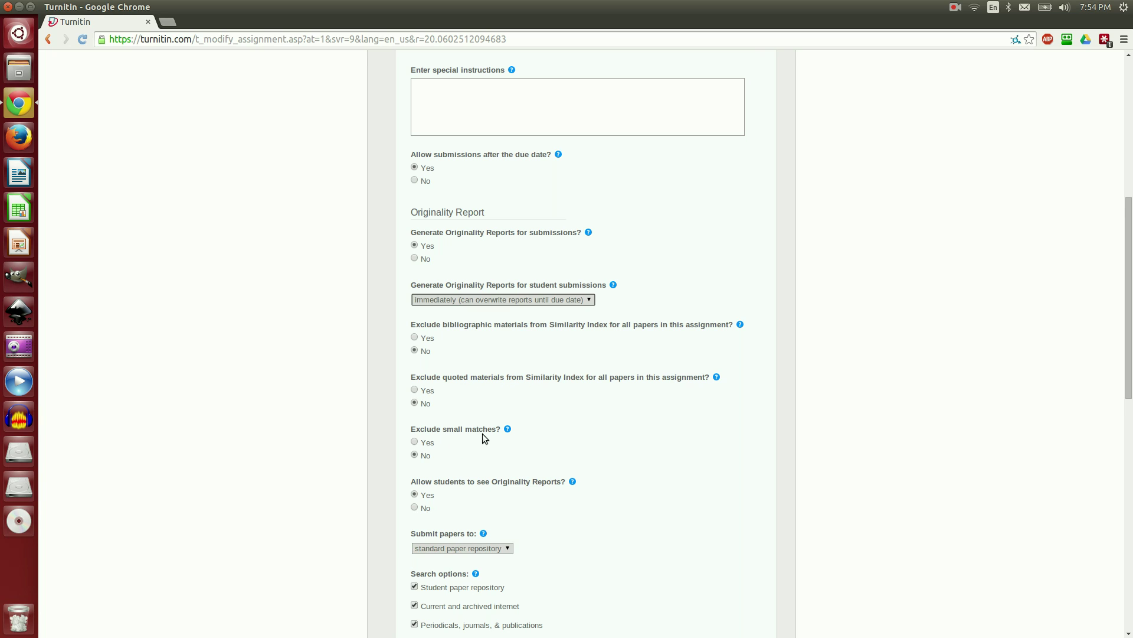
scroll(482, 433, "down", 4)
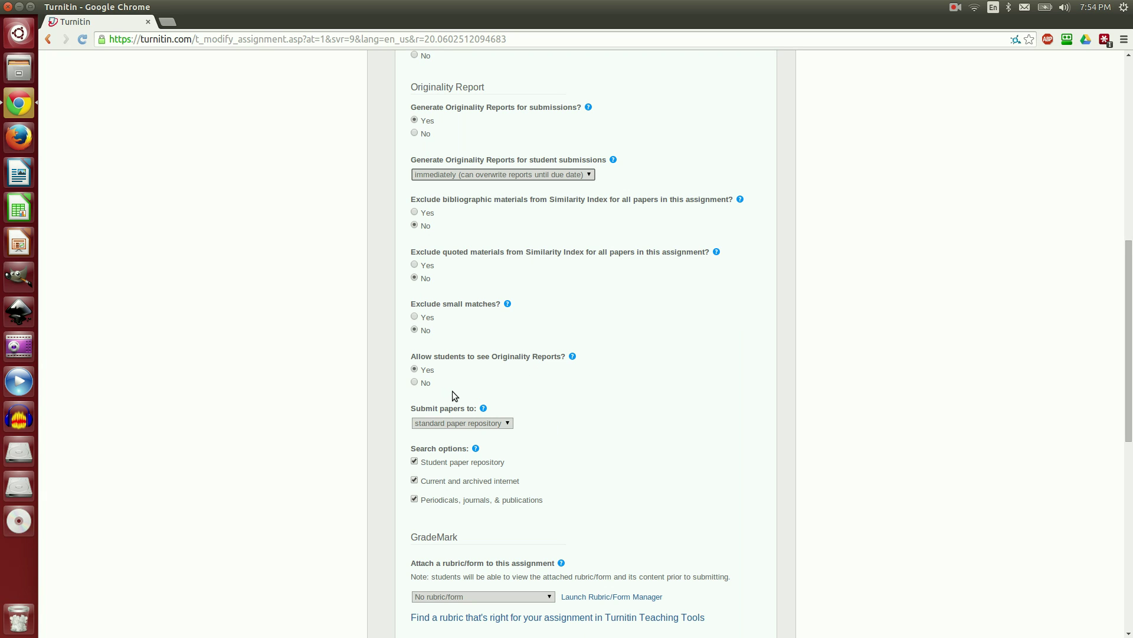
scroll(545, 373, "down", 5)
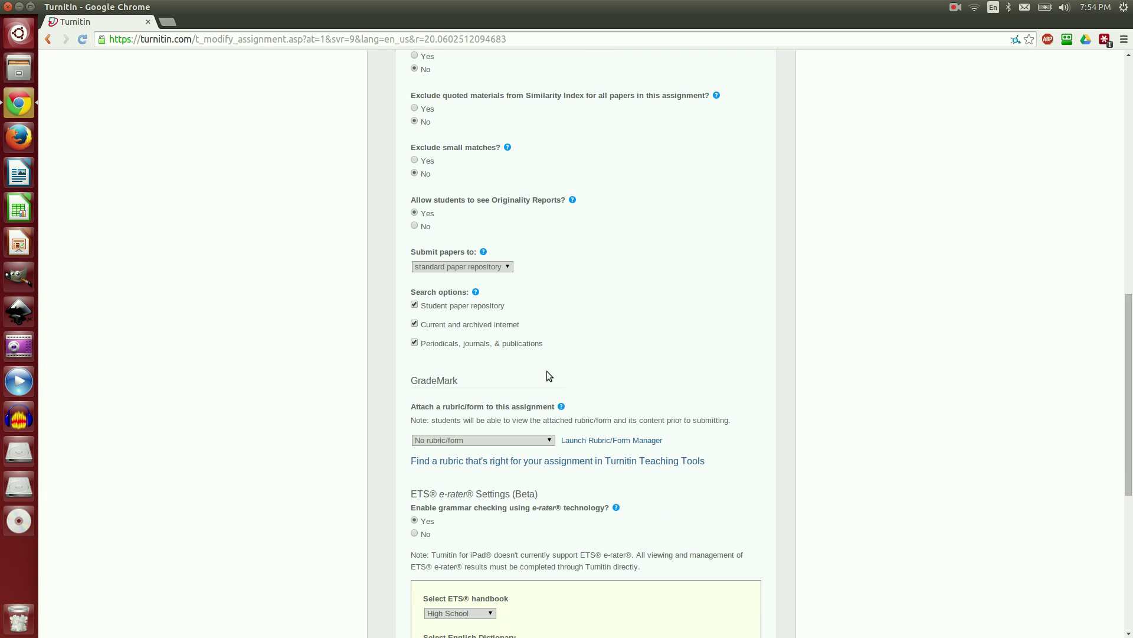
left_click(507, 269)
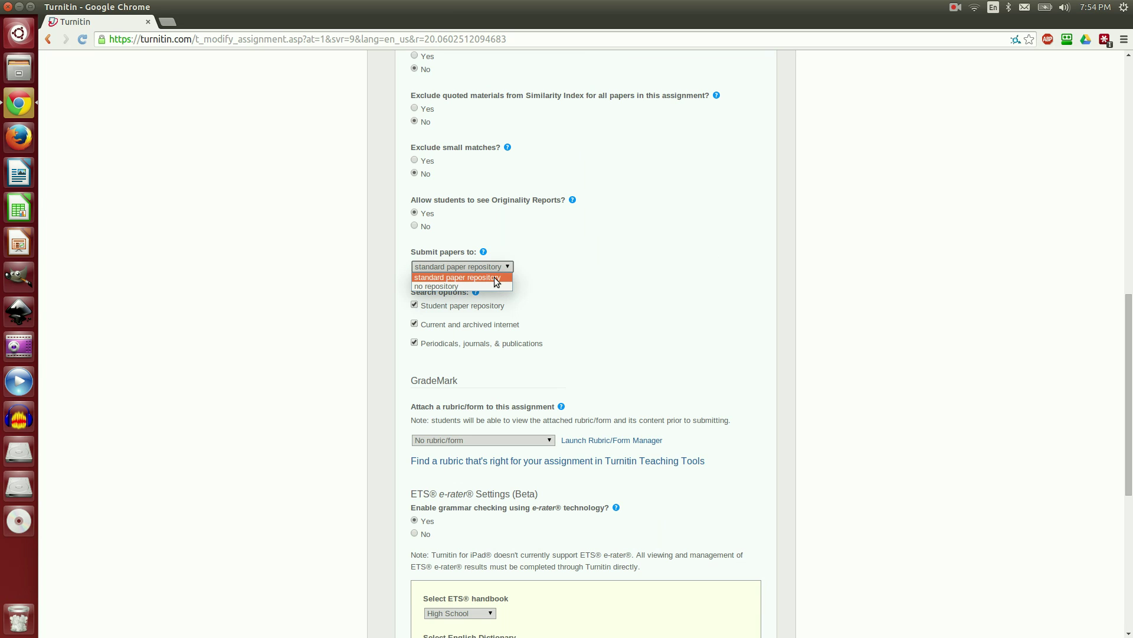
left_click(494, 277)
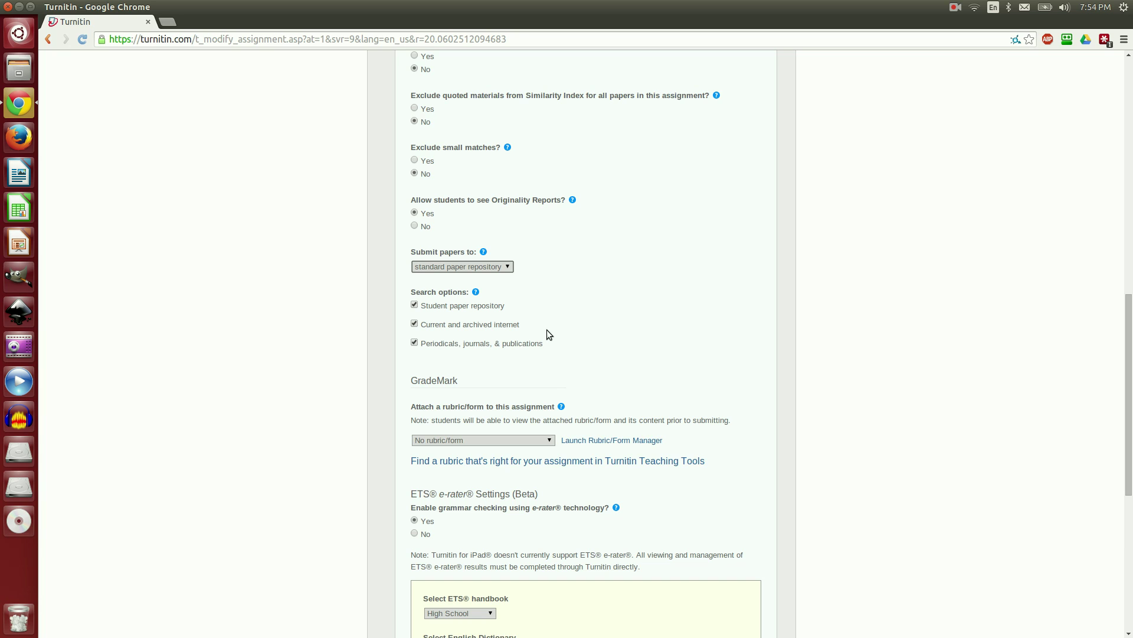
scroll(546, 330, "down", 5)
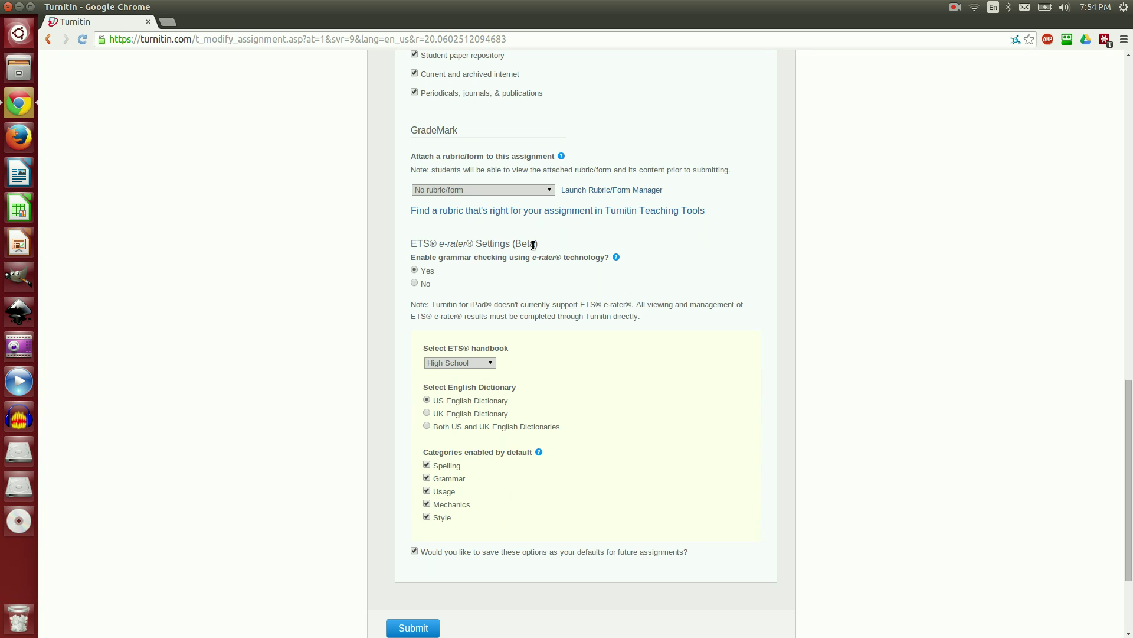
Step: Leave the assignment without a rubric, keep the High School handbook, and check both US and UK dictionaries
left_click(544, 191)
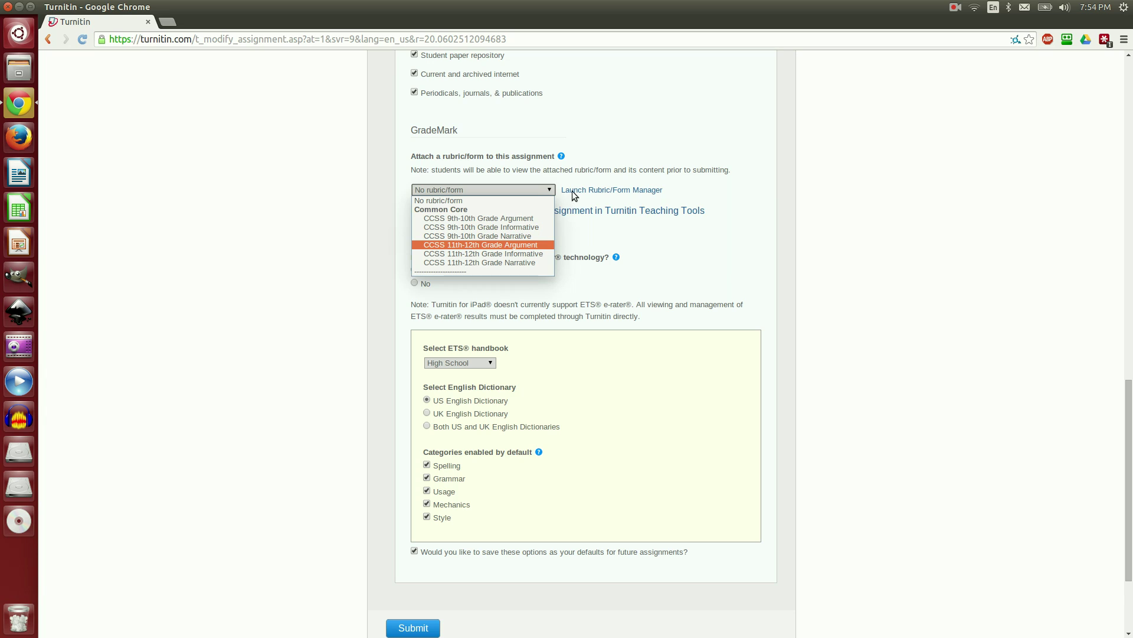
left_click(601, 126)
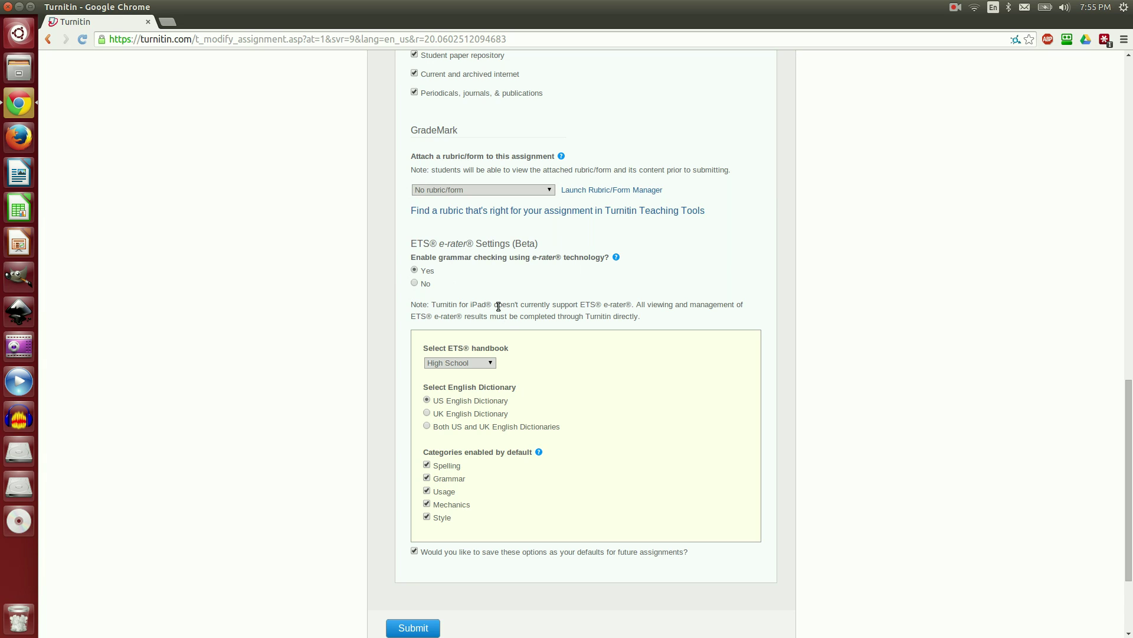
left_click(491, 364)
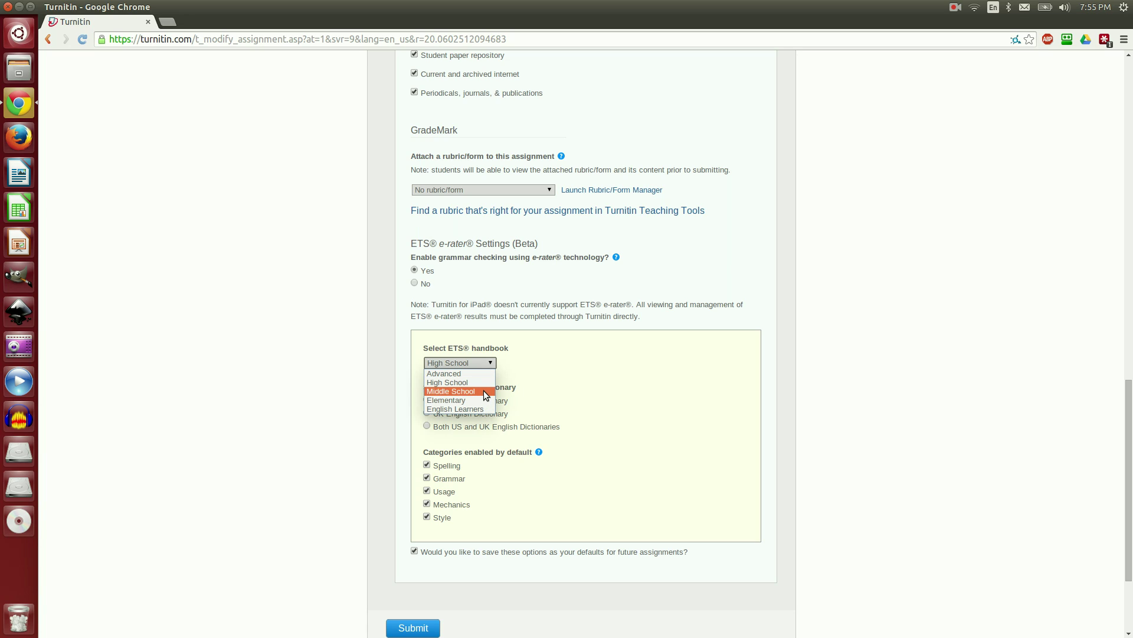
left_click(484, 384)
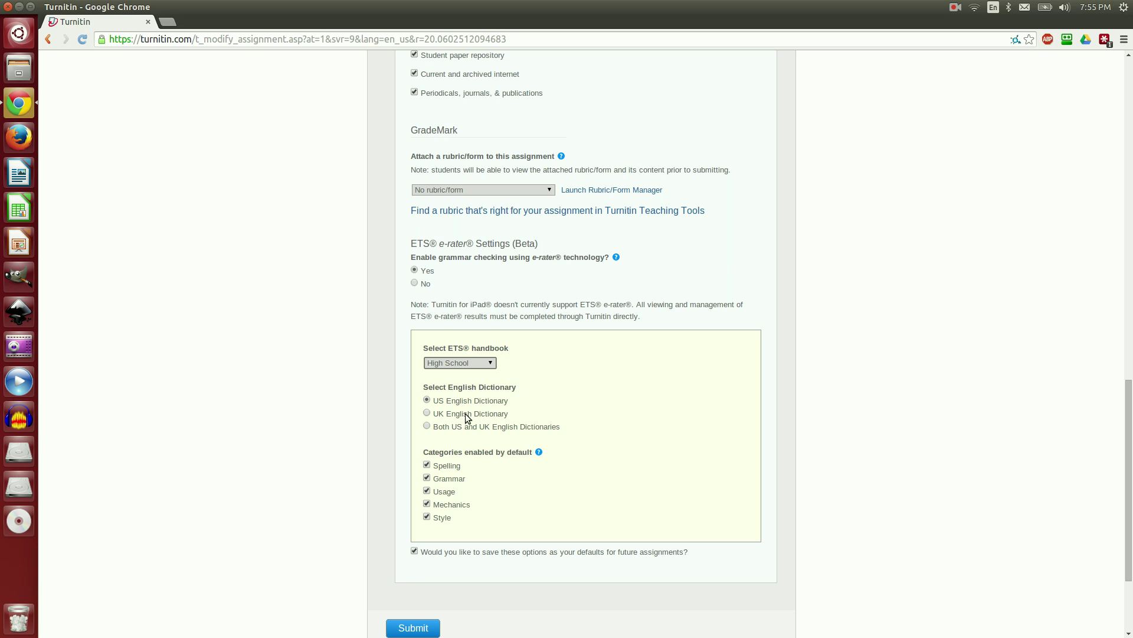
left_click(428, 426)
Step: Submit the AP Computer Science assignment, then open the Digital Imaging 1 master class from Home
left_click(413, 627)
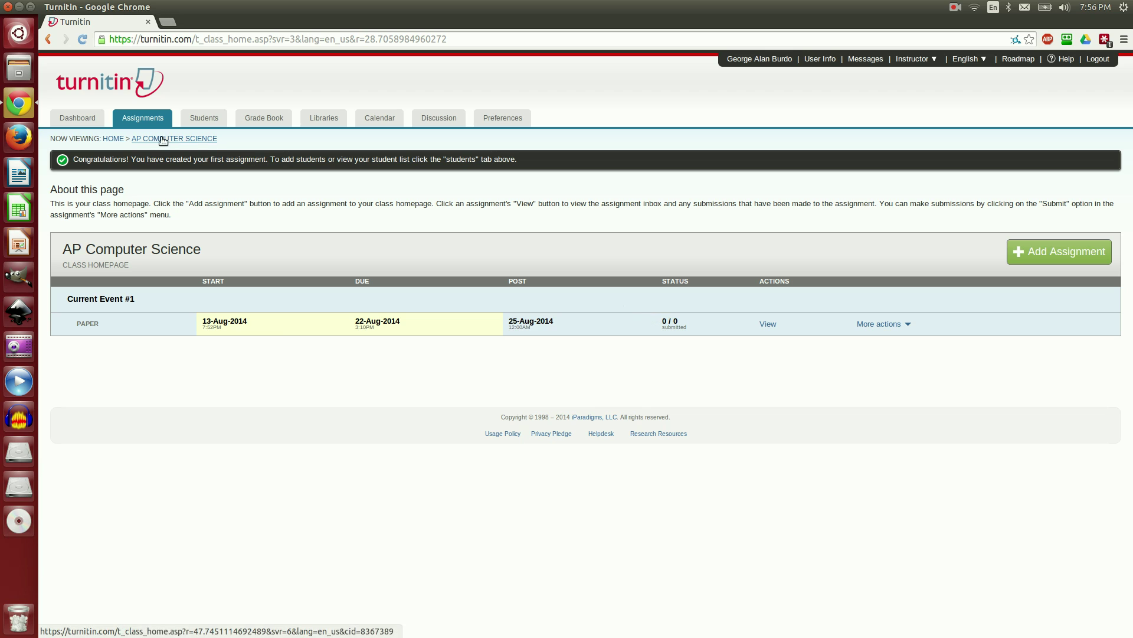
left_click(115, 139)
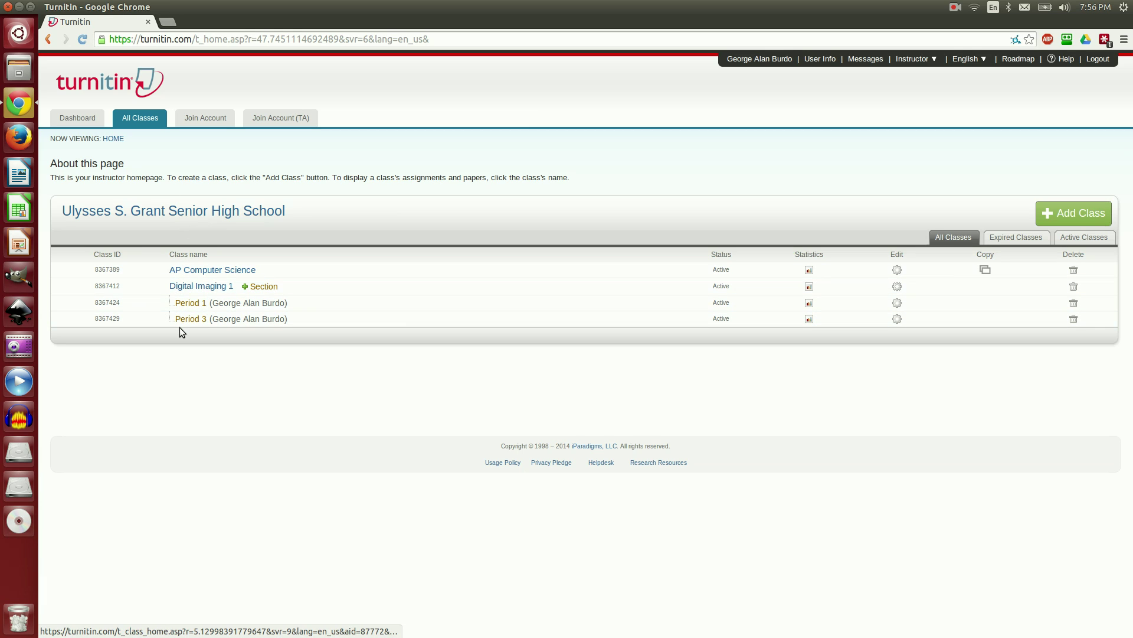
left_click(206, 287)
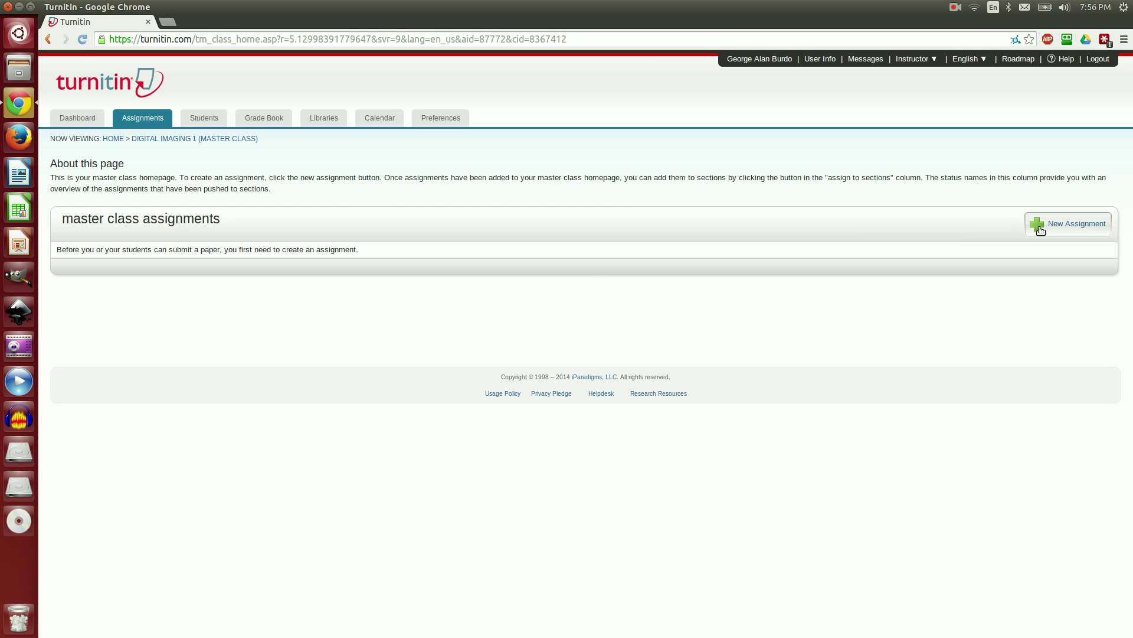
Step: Start a new Digital Imaging 1 assignment titled 'Current Event #1'
left_click(1034, 226)
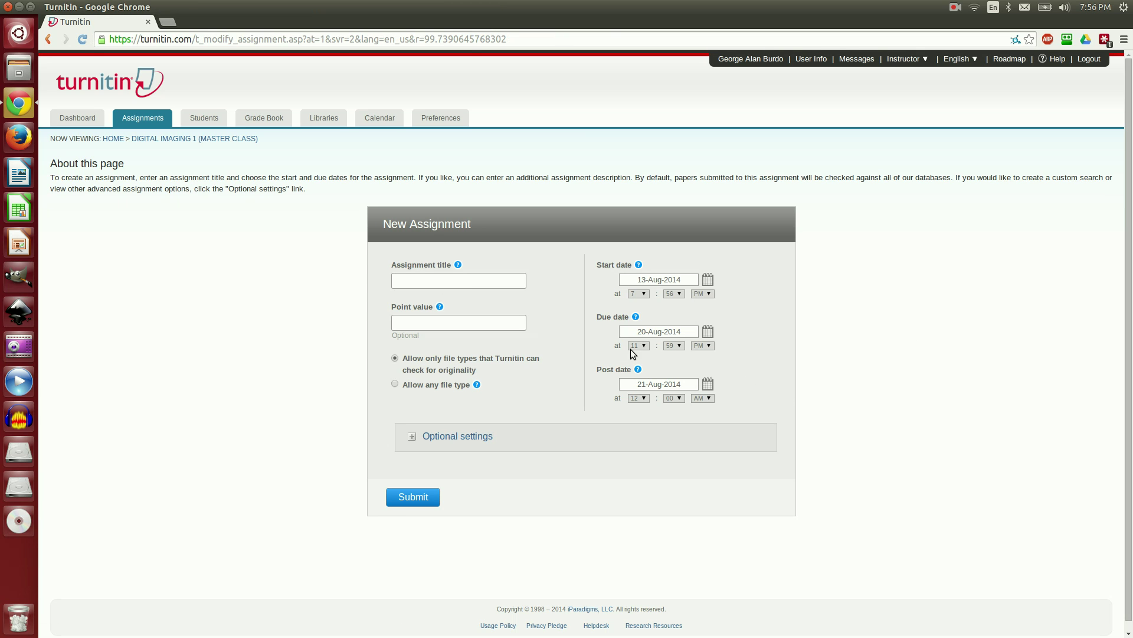
left_click(484, 286)
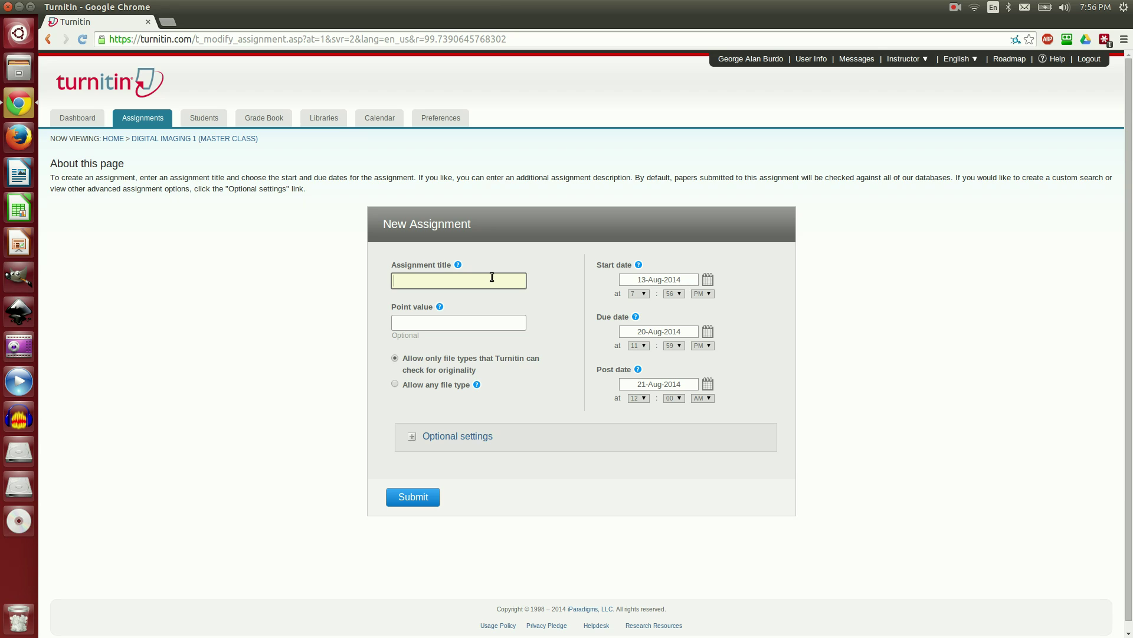
type("Current Event #1")
Step: Set the due date to 22-Aug-2014 at 3:10 PM
left_click(708, 331)
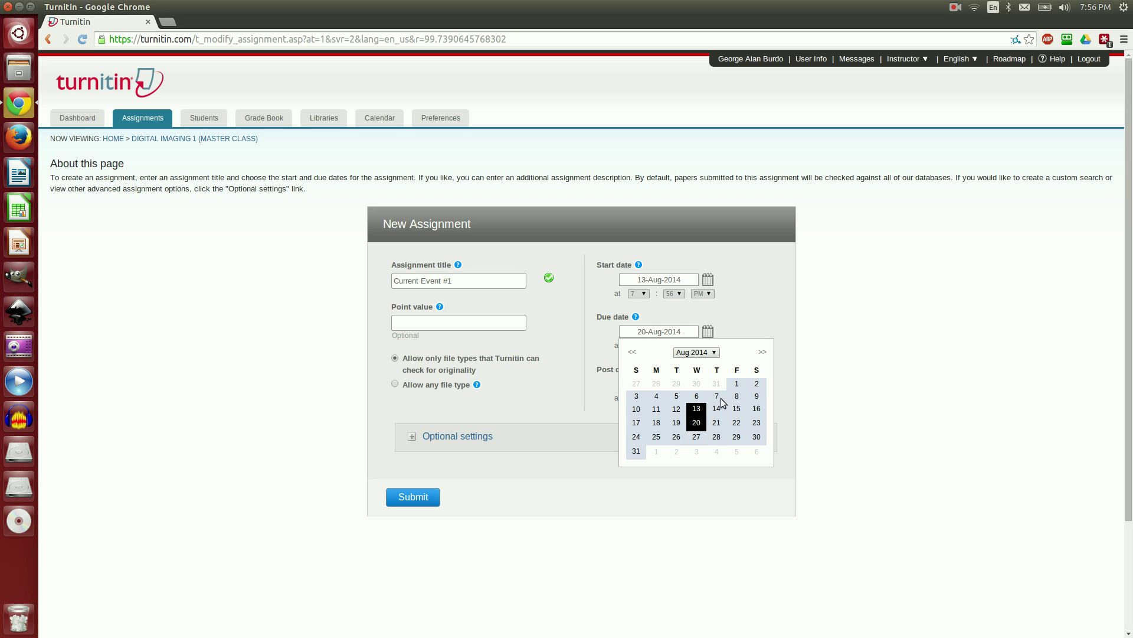
left_click(736, 422)
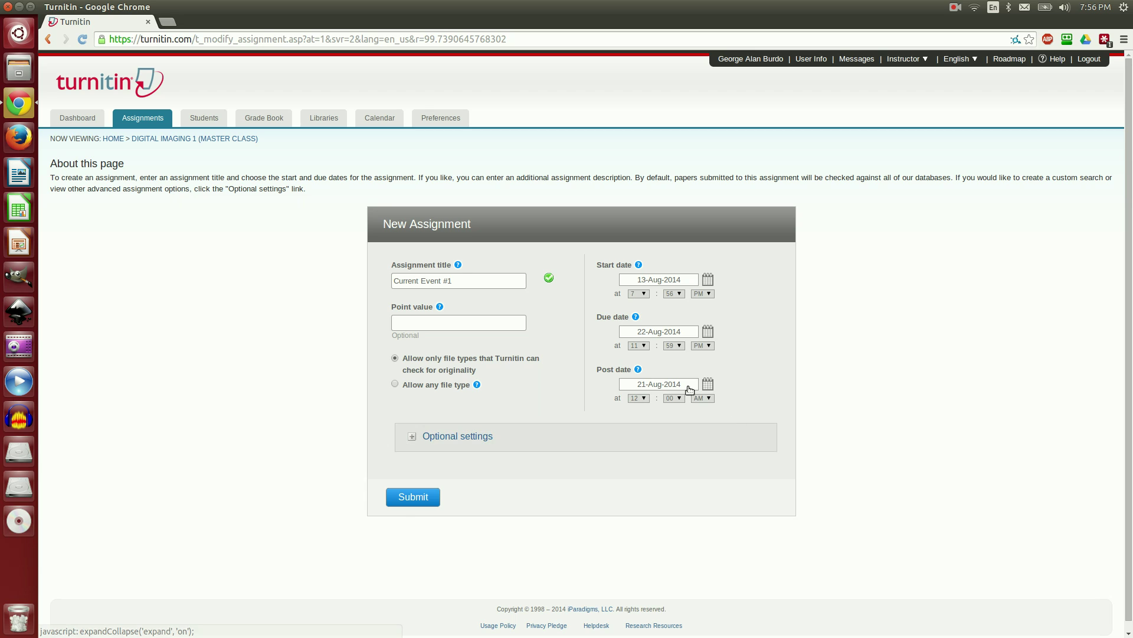
left_click(642, 346)
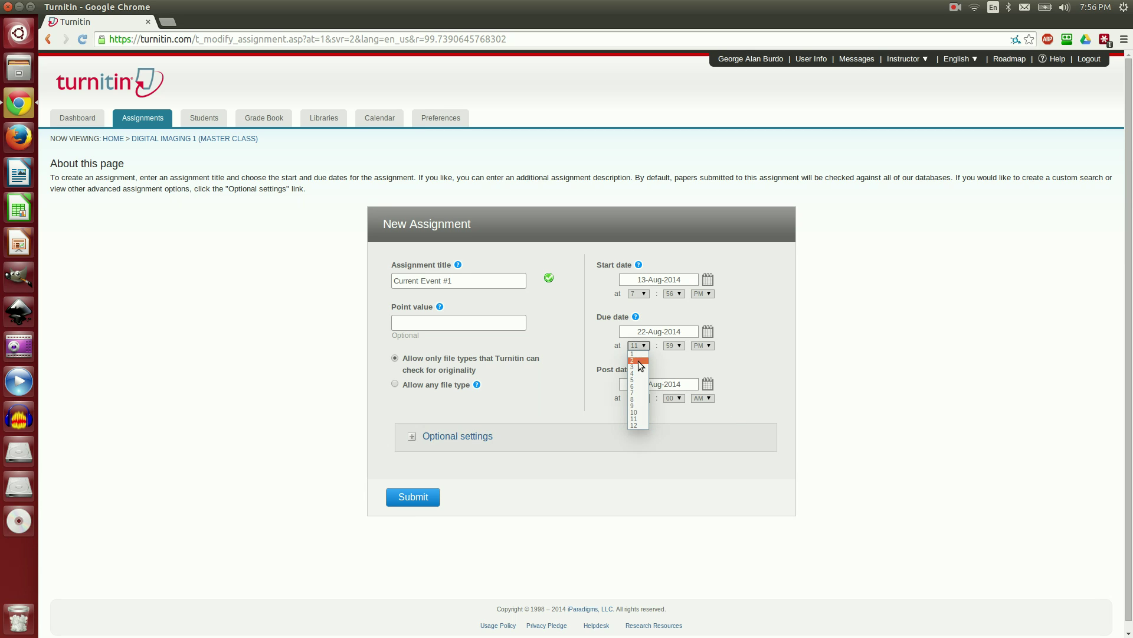
left_click(634, 366)
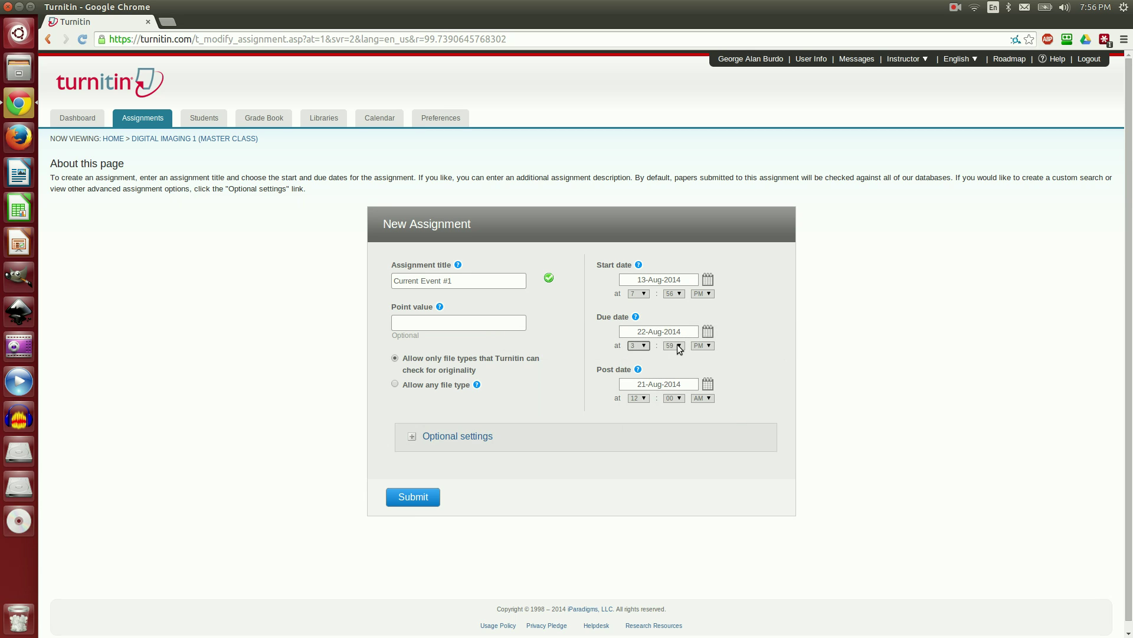
left_click(677, 345)
scroll(673, 363, "up", 10)
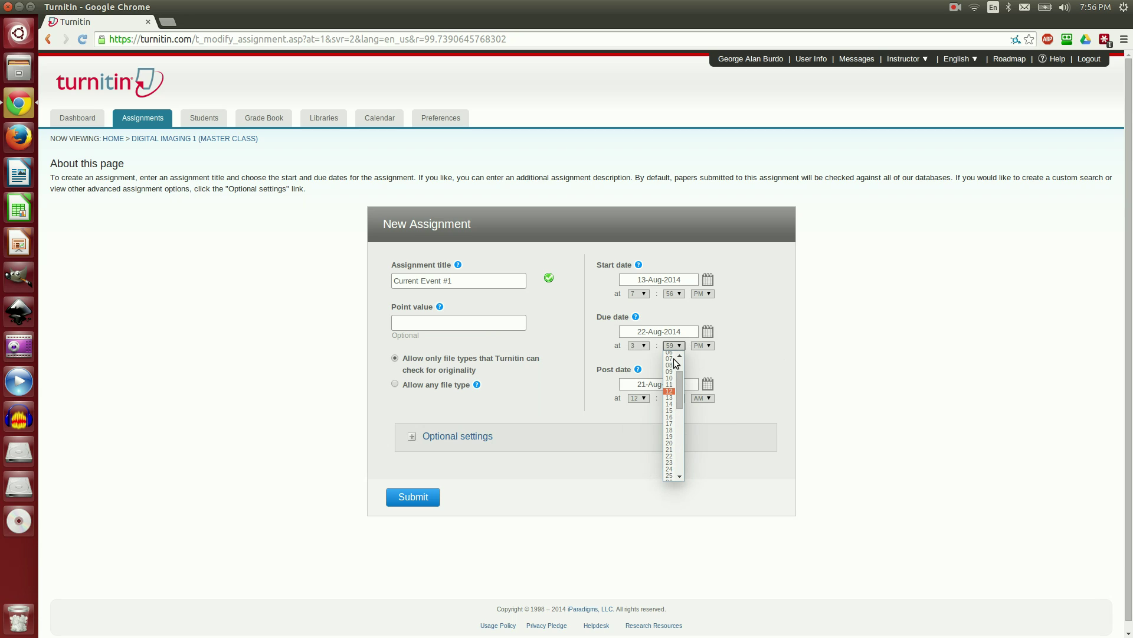
left_click(672, 378)
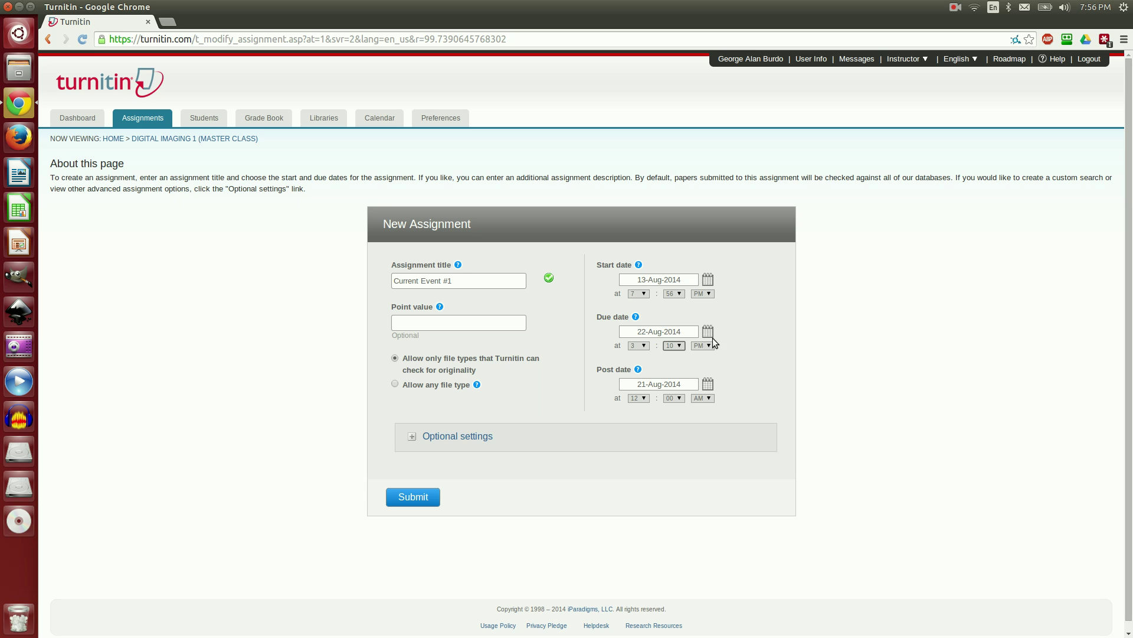
Step: Set the post date to 25-Aug-2014 and expand the optional settings
left_click(708, 385)
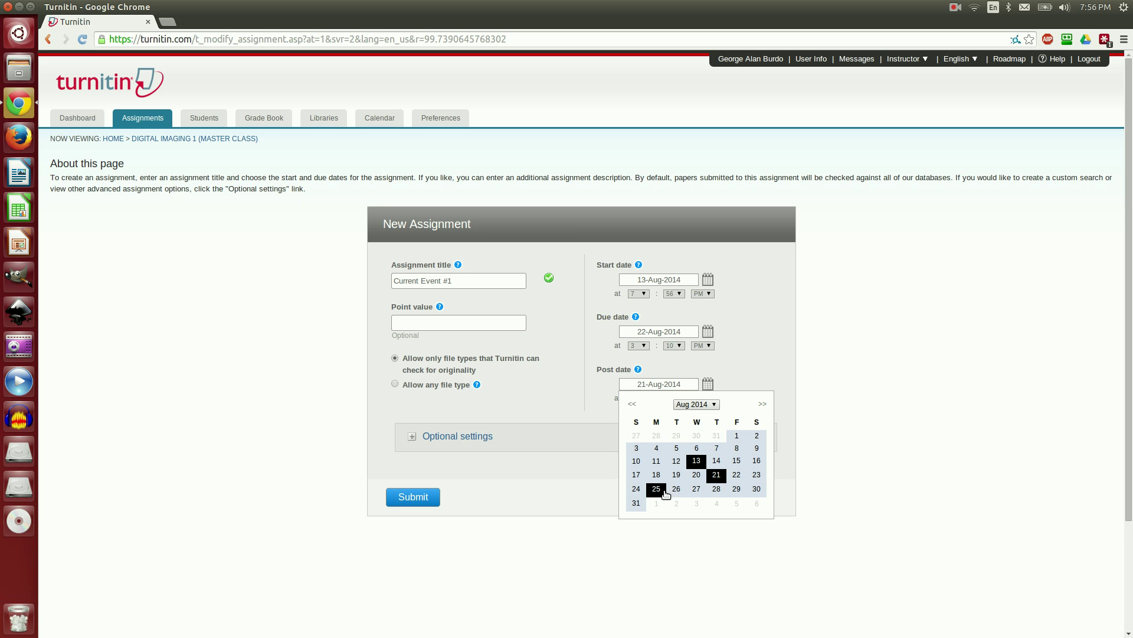
left_click(657, 490)
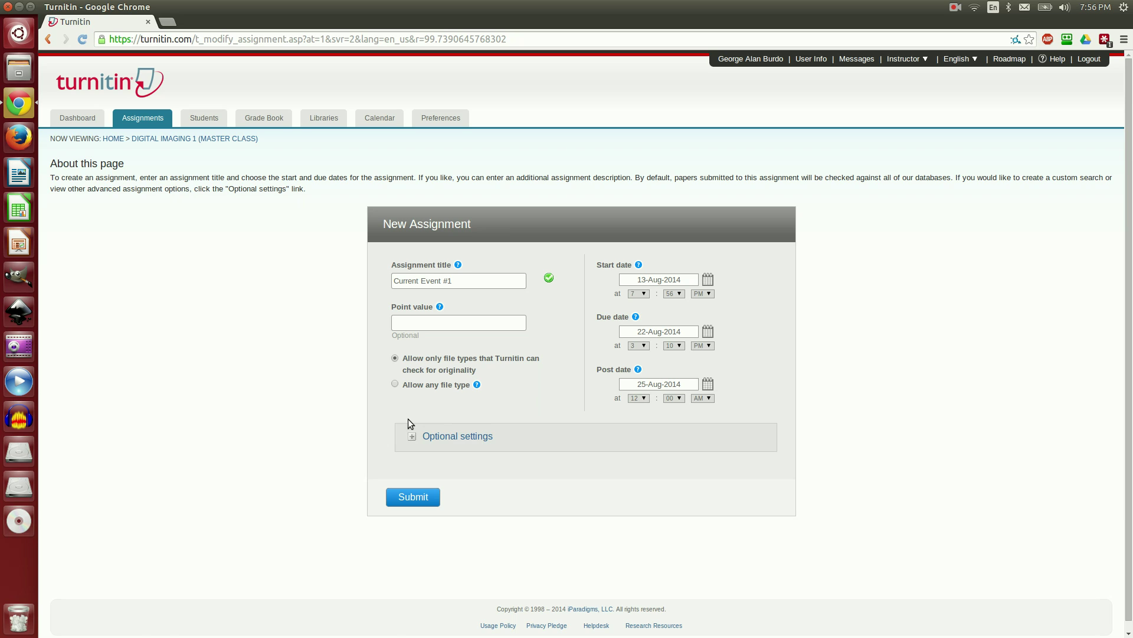
left_click(413, 438)
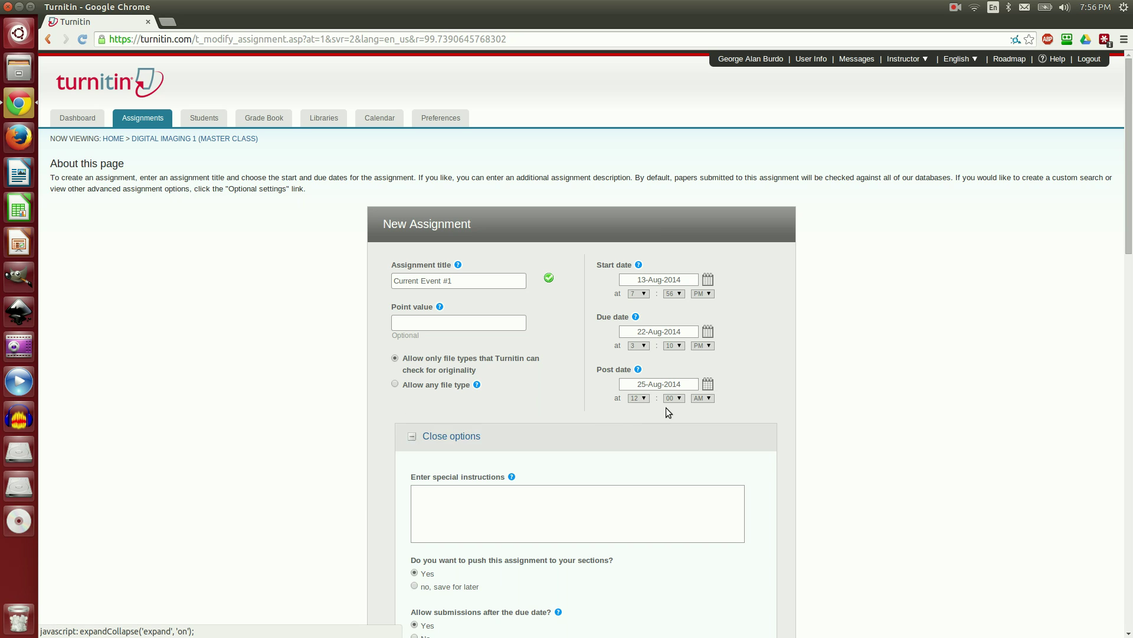
Step: Review the optional settings, leaving defaults, and submit Current Event #1
scroll(774, 384, "down", 5)
scroll(788, 380, "down", 9)
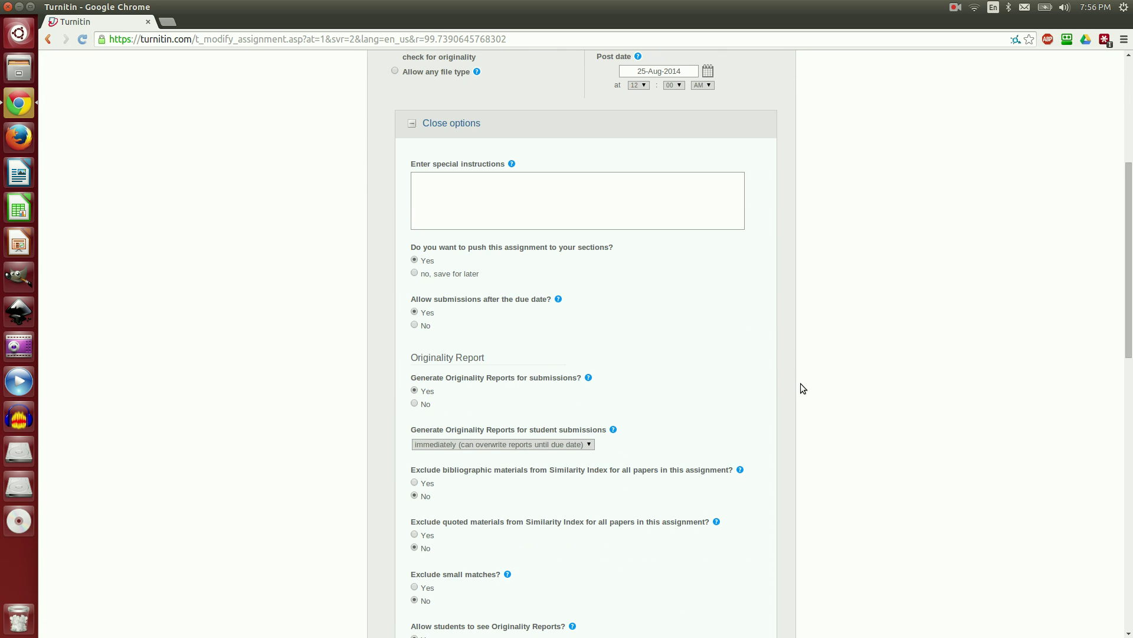
scroll(806, 382, "down", 14)
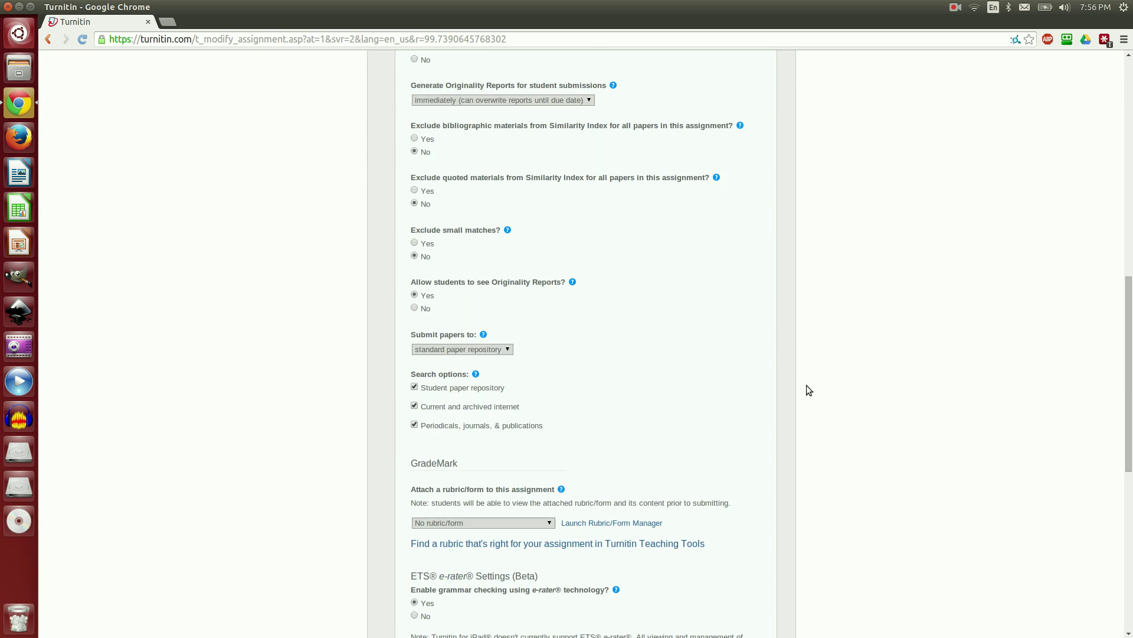
scroll(814, 391, "down", 6)
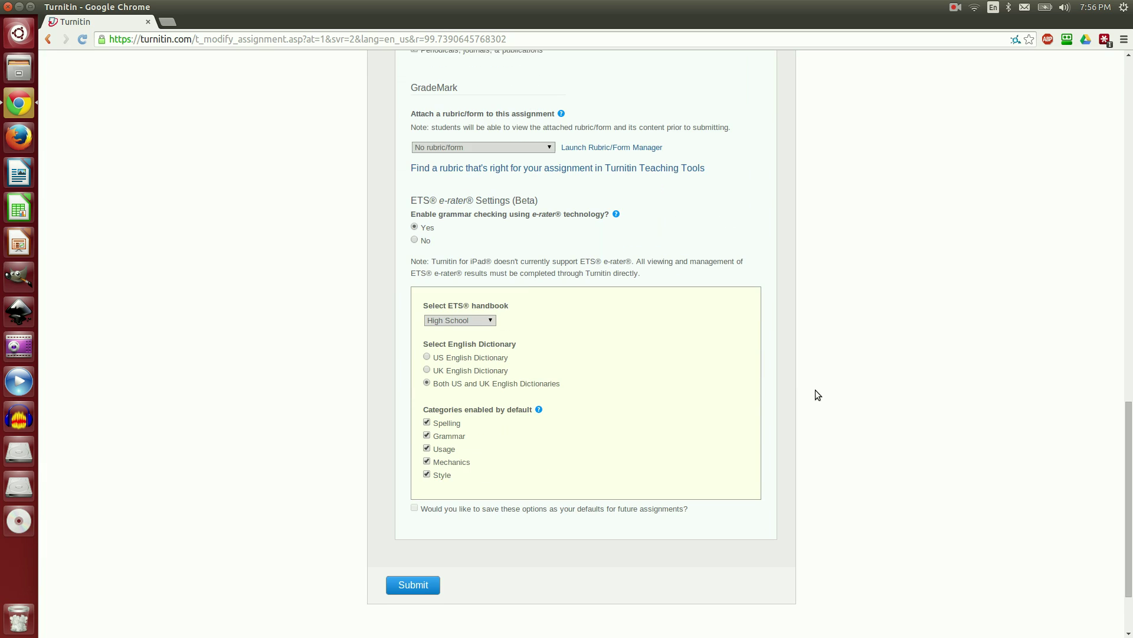
scroll(834, 384, "up", 5)
scroll(820, 395, "down", 6)
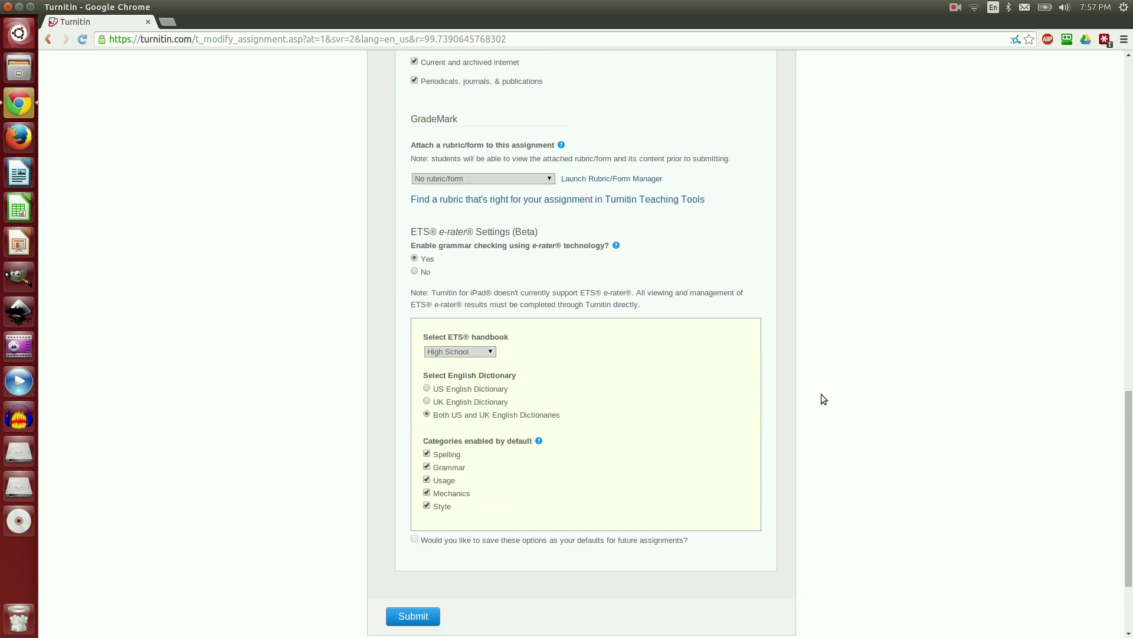
left_click(423, 523)
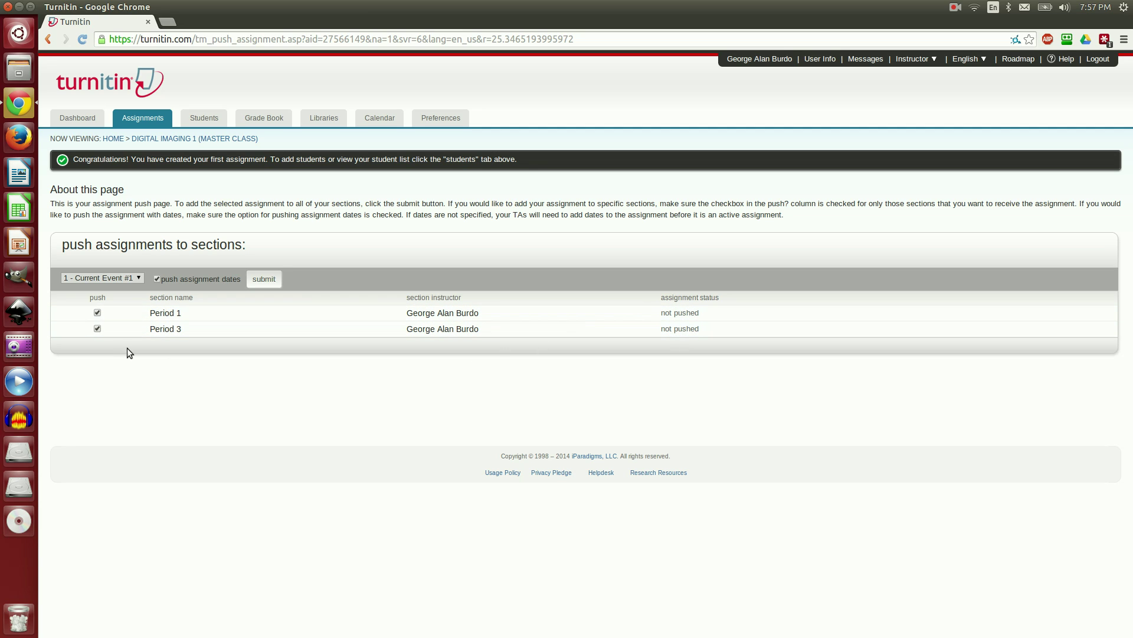
Step: Push Current Event #1 to Periods 1 and 3, then check both period homepages
left_click(98, 328)
left_click(263, 279)
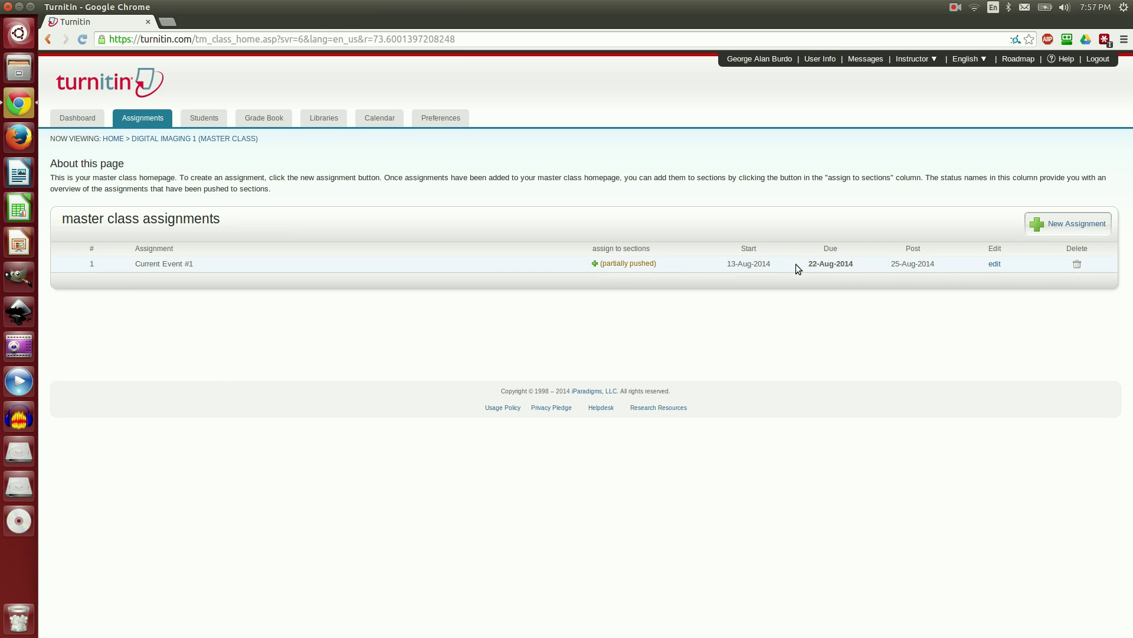
left_click(115, 140)
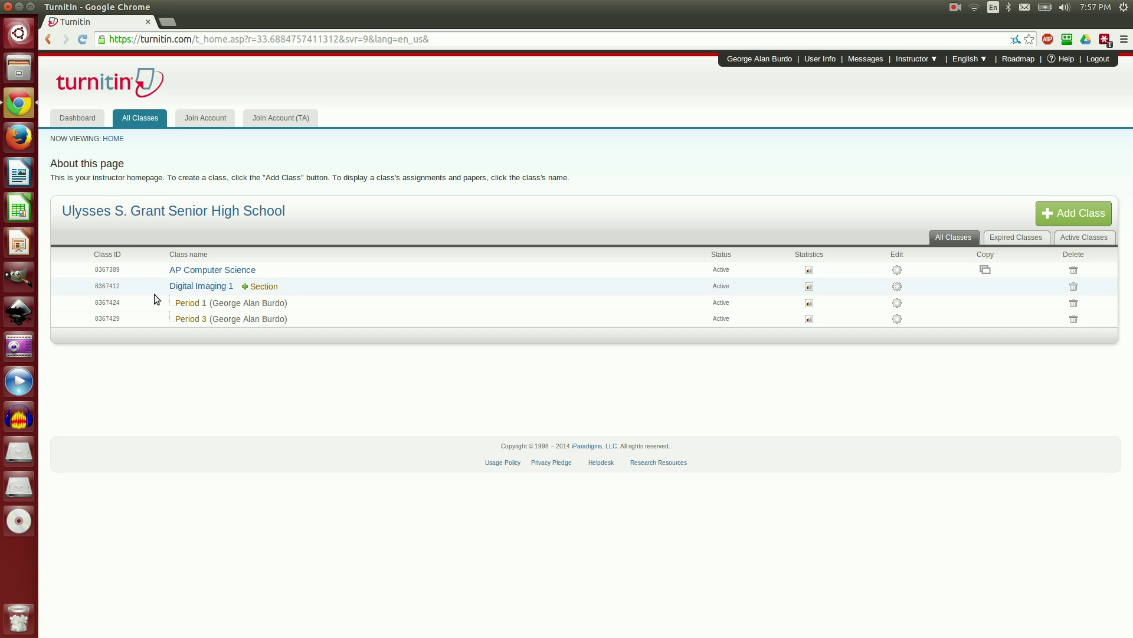
left_click(191, 304)
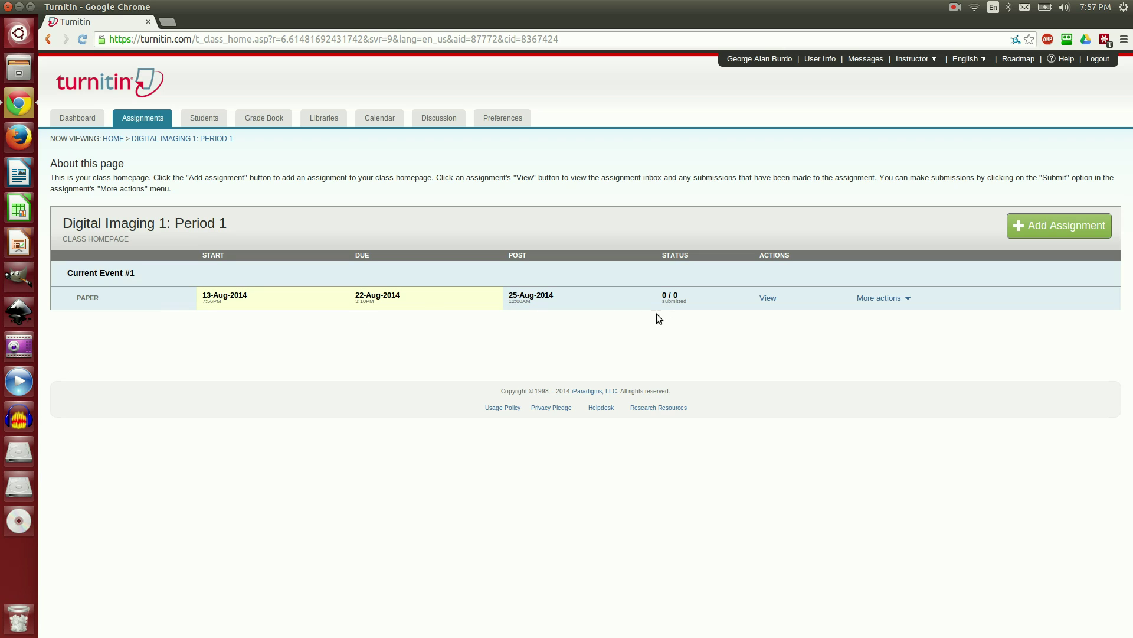
key("alt+Left")
left_click(199, 318)
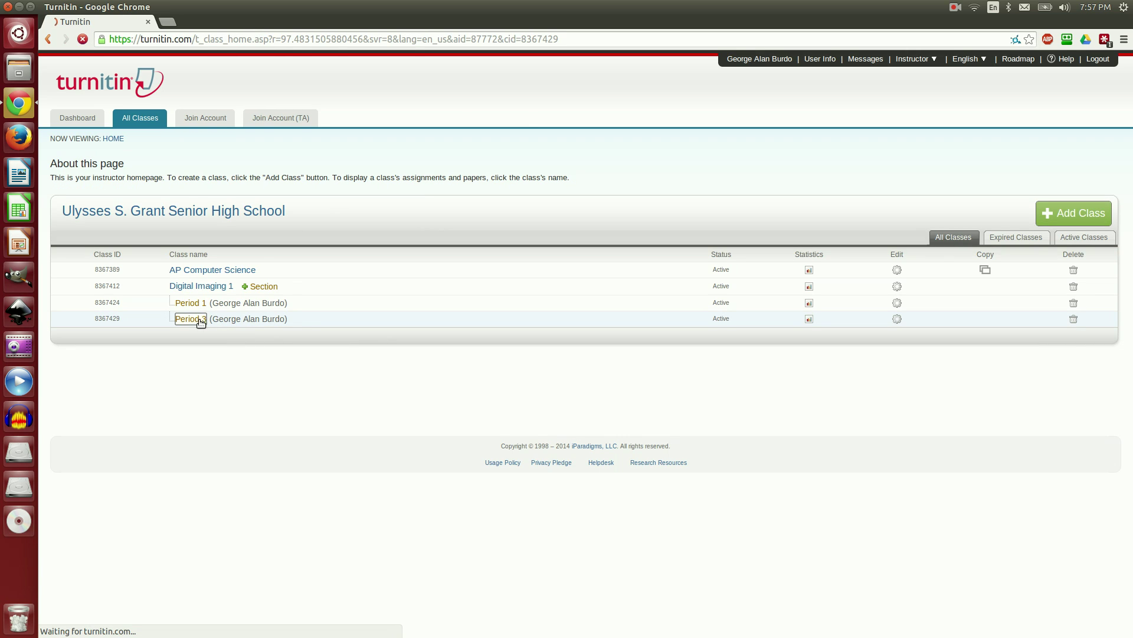